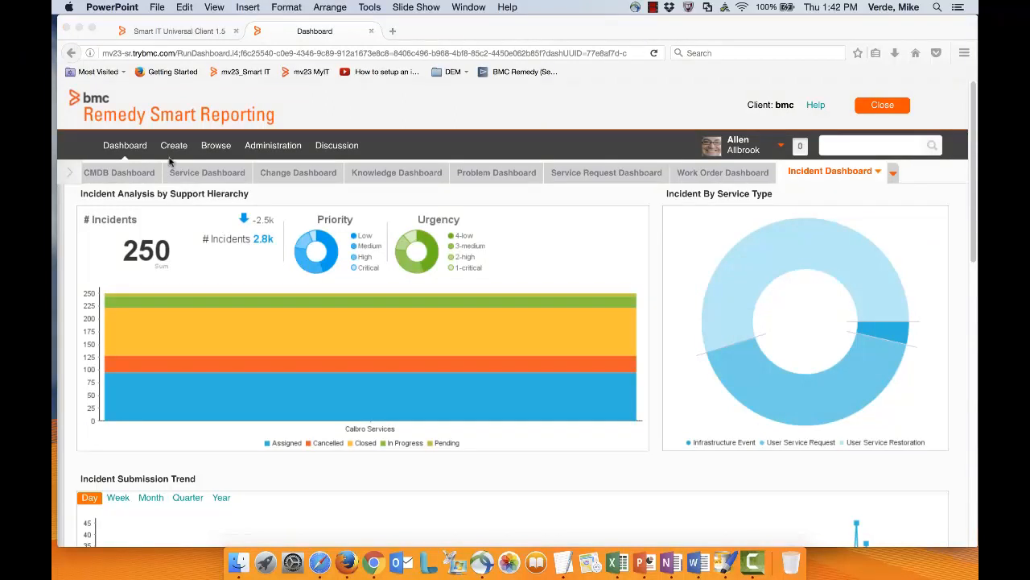
Step: Create a new view with the drag and drop editor, sourced from AR System in the General Views category
left_click(171, 155)
left_click(173, 148)
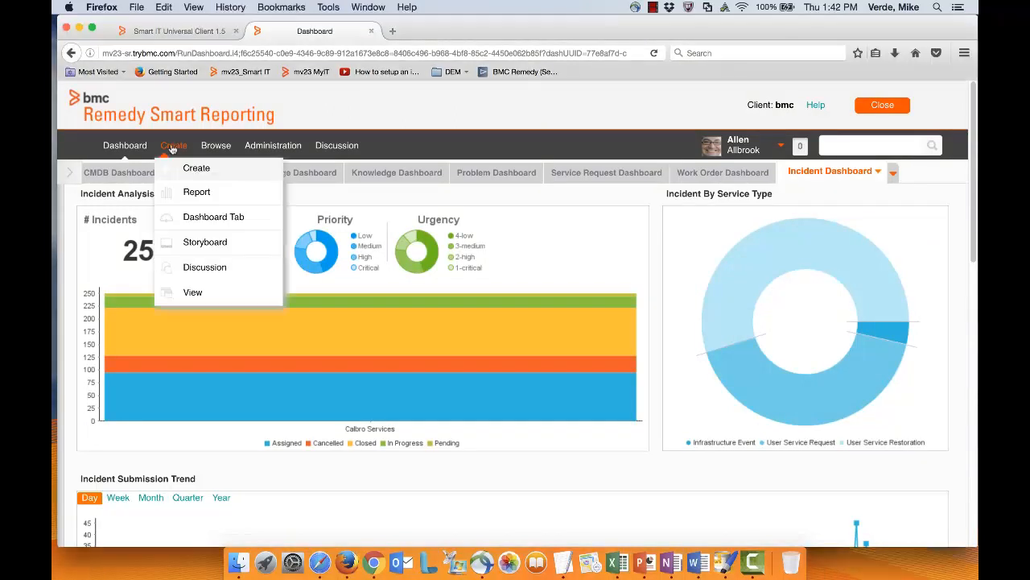
left_click(193, 293)
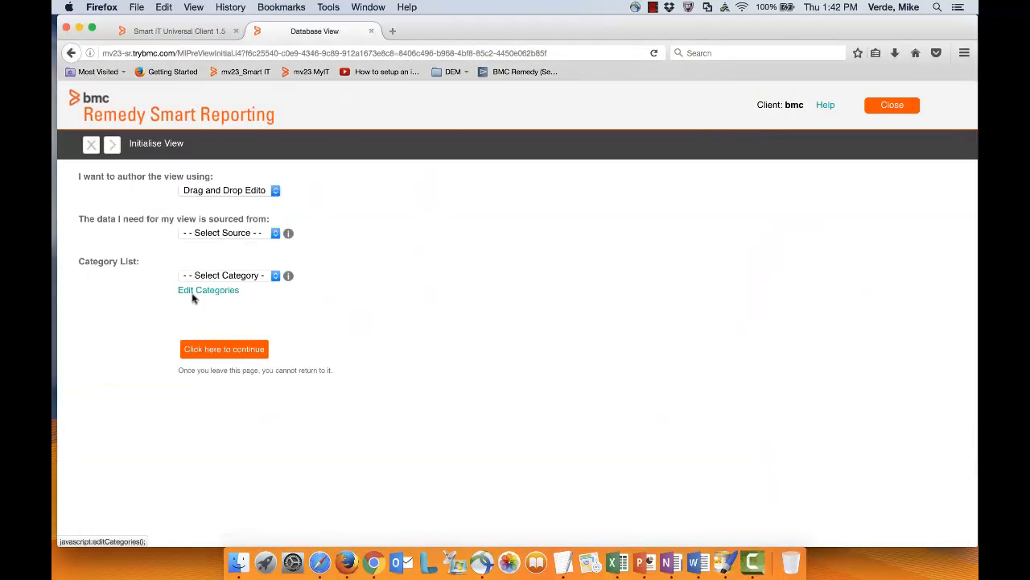
left_click(271, 232)
left_click(266, 256)
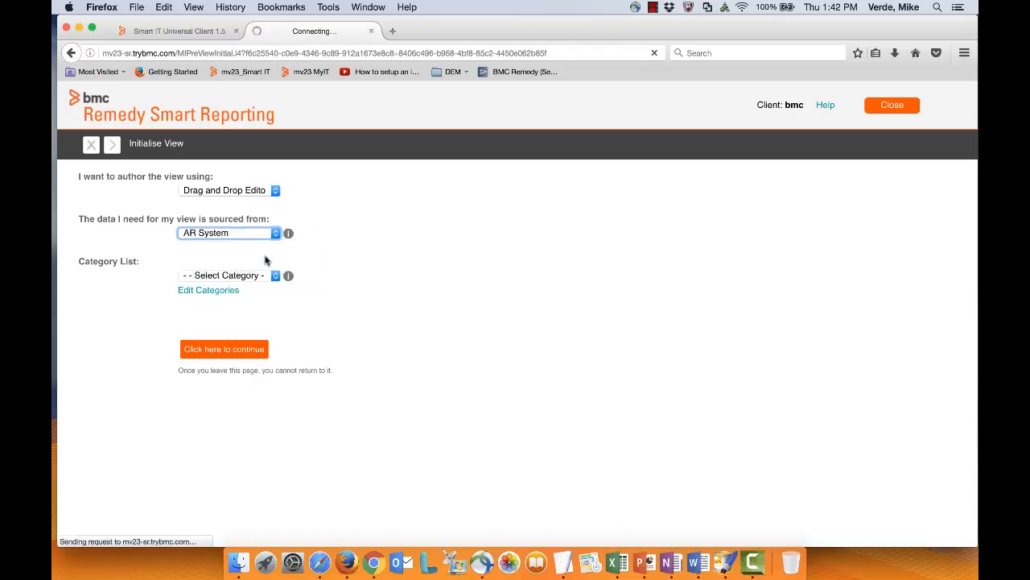
left_click(276, 276)
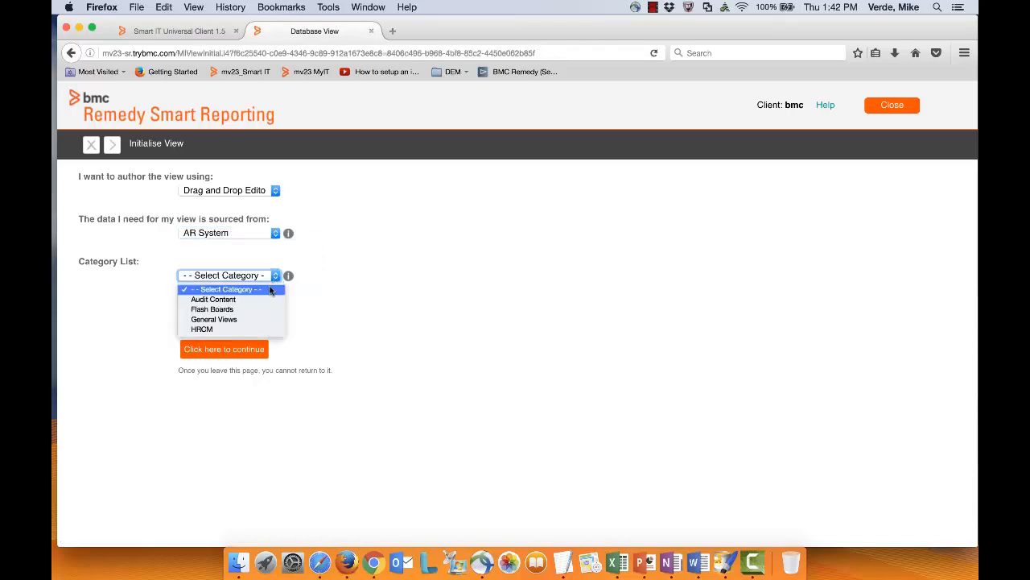
left_click(266, 320)
left_click(238, 351)
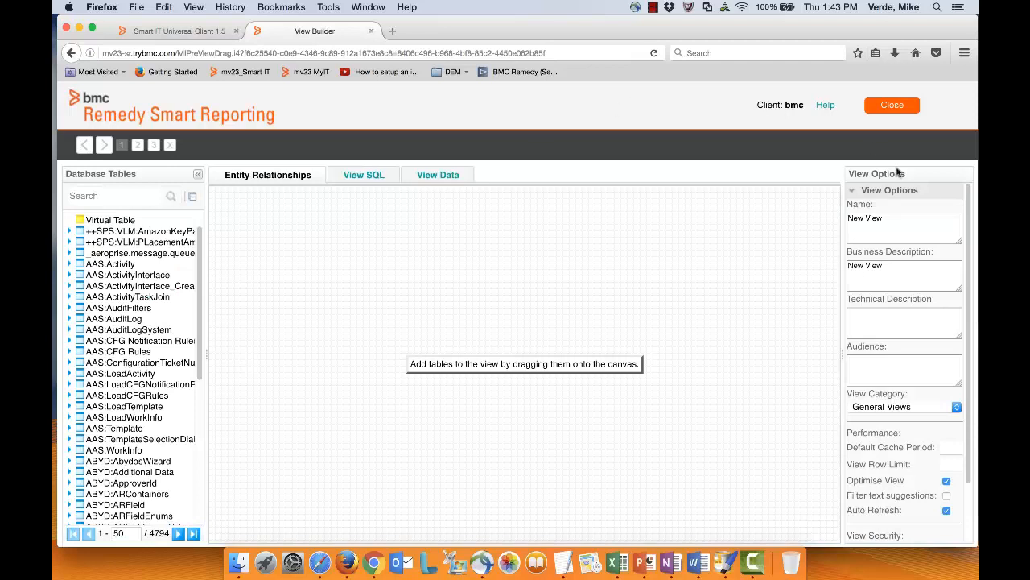
Step: Set both the view's name and its business description to Training Class
left_click(912, 225)
key("super+a")
type("T")
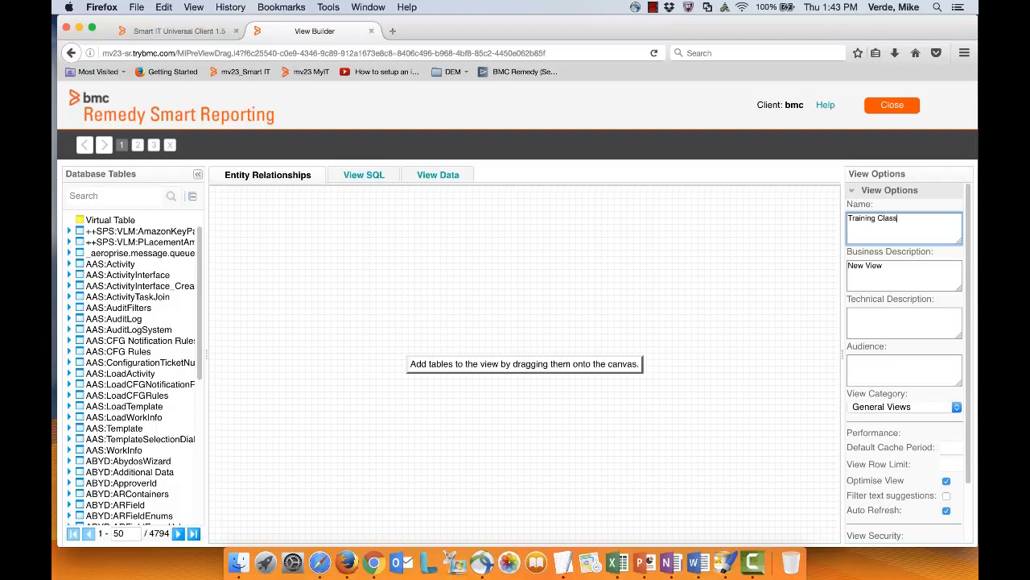
type("raining Class")
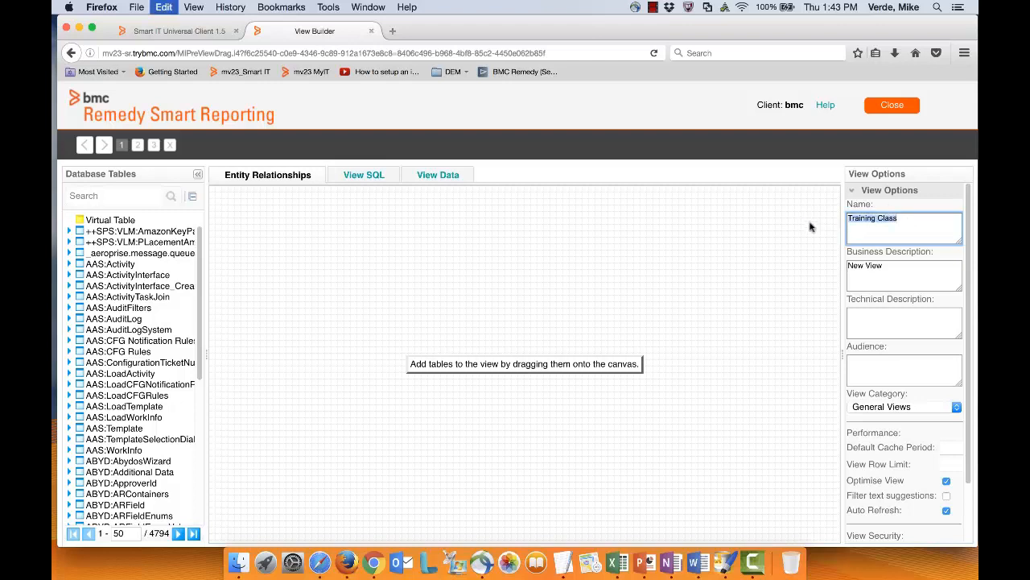
key("Tab")
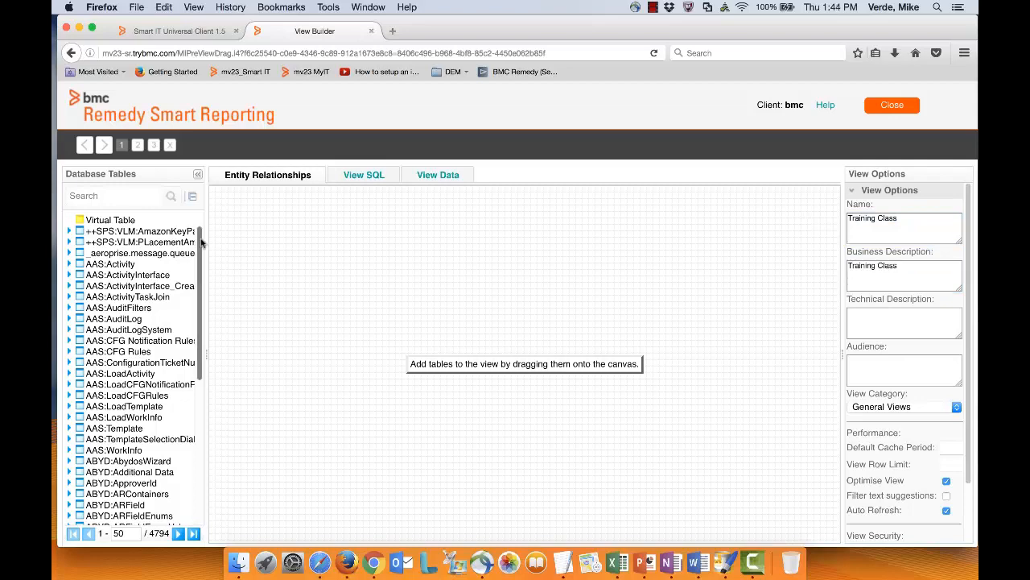
Step: Filter the database tables by "Sample:" and add Sample:Classes and Sample:Enrollments to the entity canvas
mouse_move(201, 244)
left_mouse_down()
mouse_move(211, 409)
mouse_move(204, 226)
left_mouse_up()
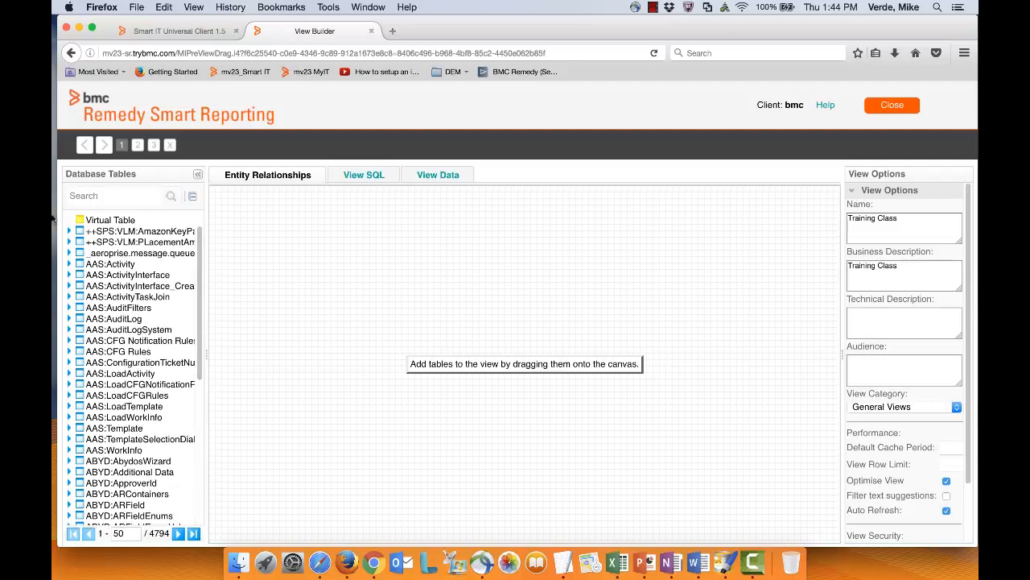
left_click(77, 193)
key("Return")
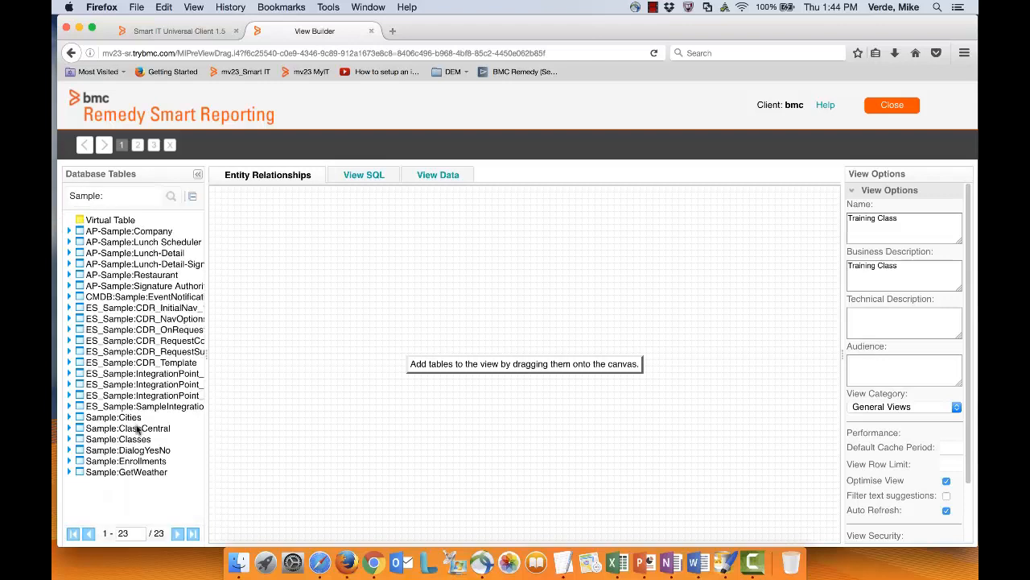
left_click_drag(138, 439, 351, 253)
left_click_drag(158, 462, 586, 340)
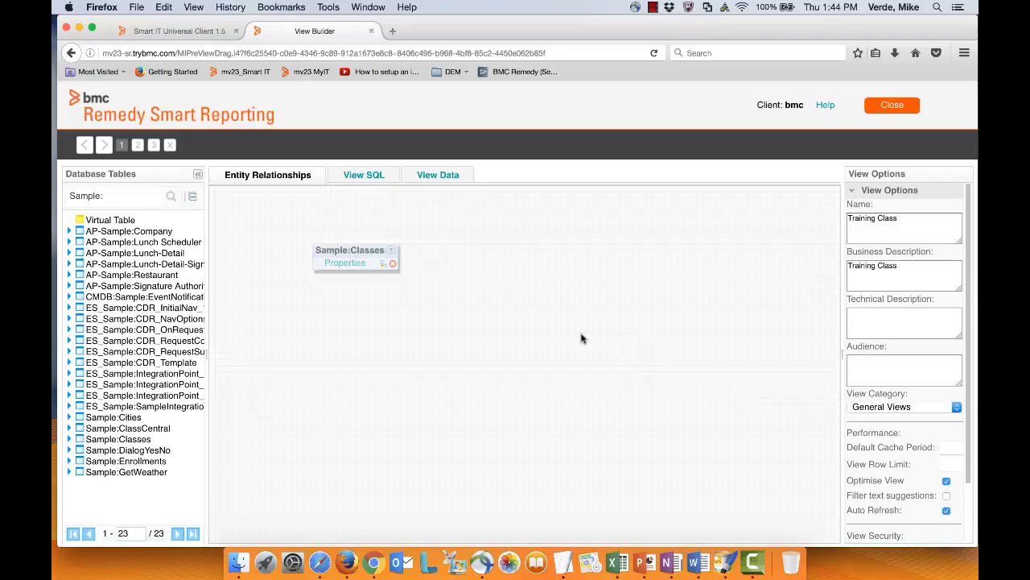
Step: Include the Sample:Classes columns from Airport Code through Syllabus, leaving out Description and Search Bar
left_click(346, 263)
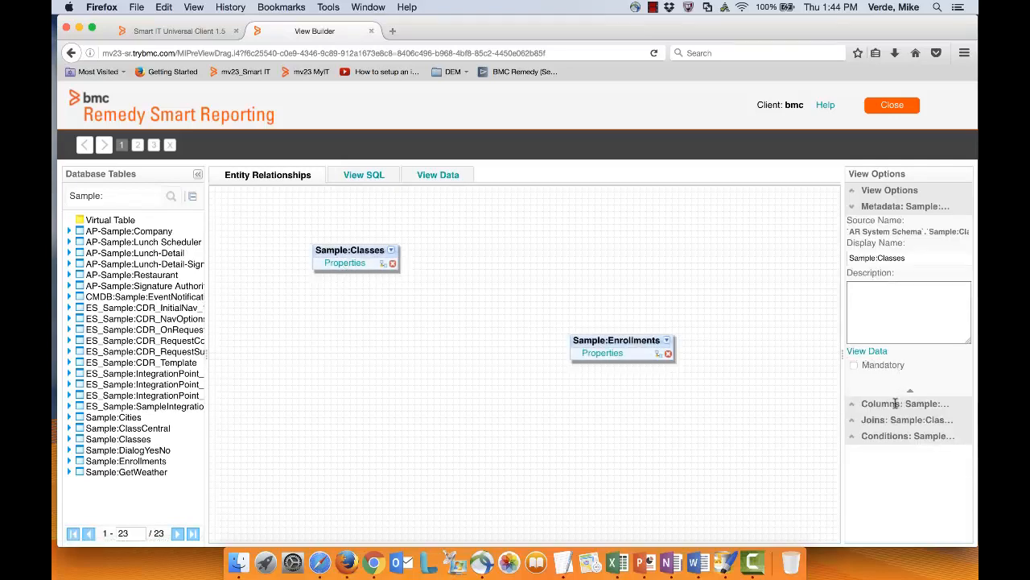
left_click(865, 403)
left_click(855, 307)
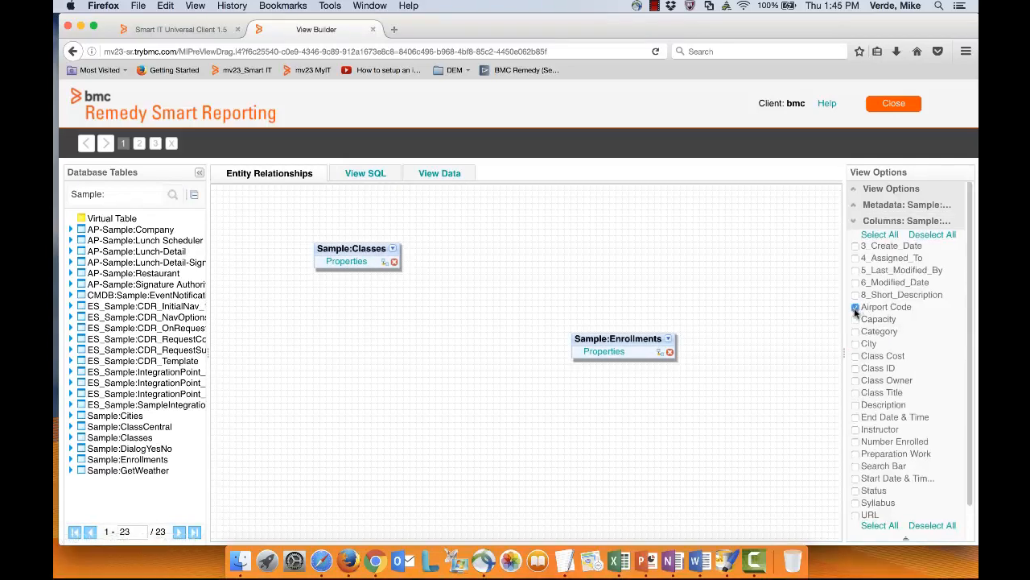
left_click(855, 319)
left_click(855, 331)
left_click(855, 343)
left_click(855, 355)
left_click(855, 368)
left_click(856, 393)
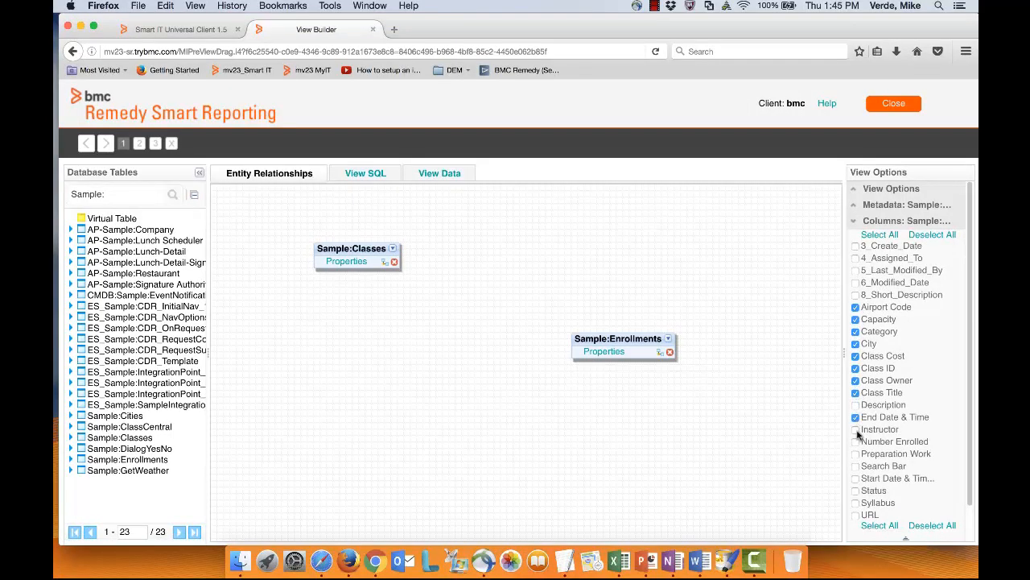
left_click(855, 429)
left_click(856, 441)
left_click(856, 454)
left_click(856, 492)
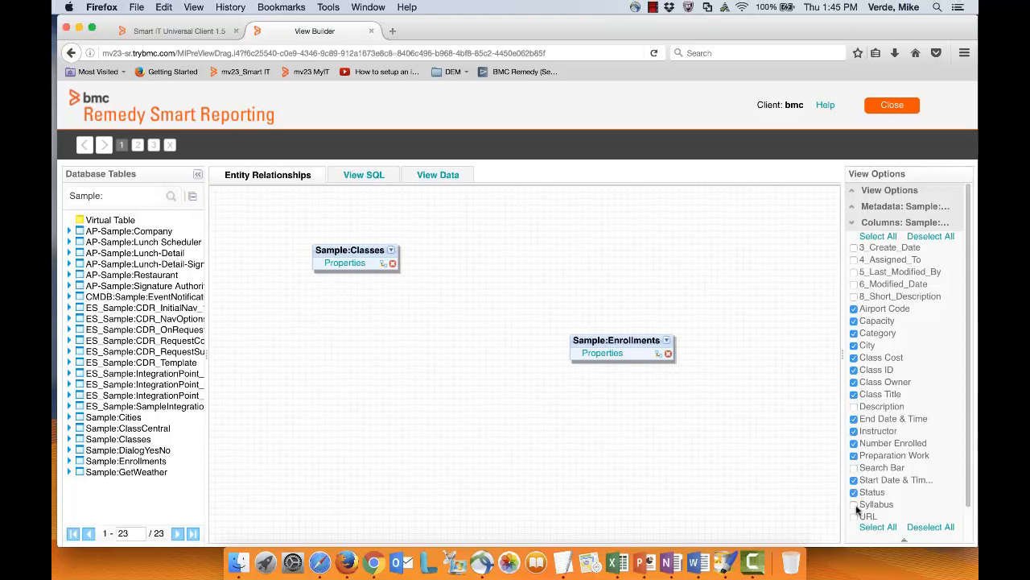
Step: Include the Sample:Enrollments columns from Class Cost through Status in the view
left_click(606, 355)
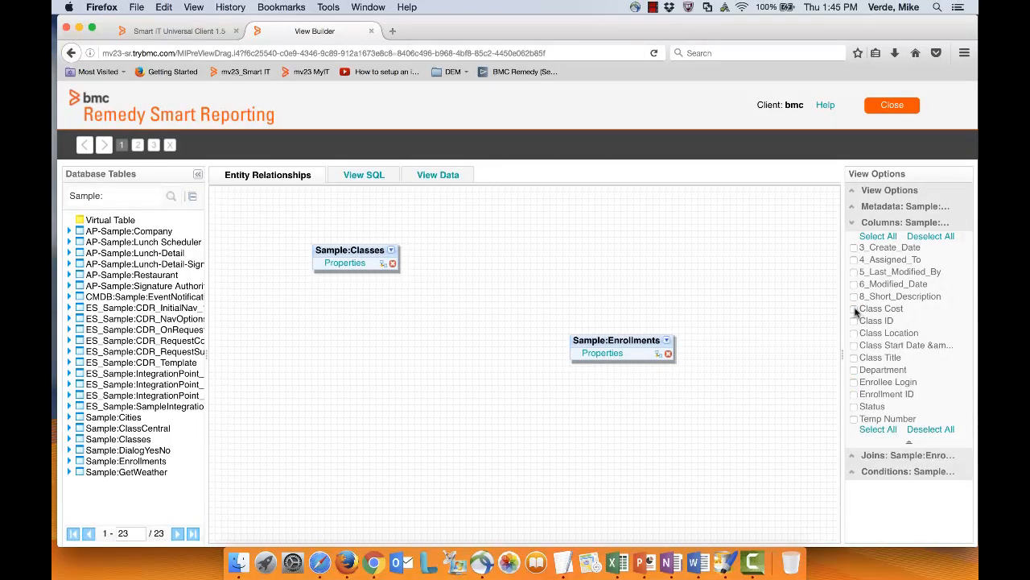
left_click(855, 309)
left_click(855, 321)
left_click(855, 333)
left_click(855, 345)
left_click(855, 357)
left_click(855, 370)
left_click(854, 406)
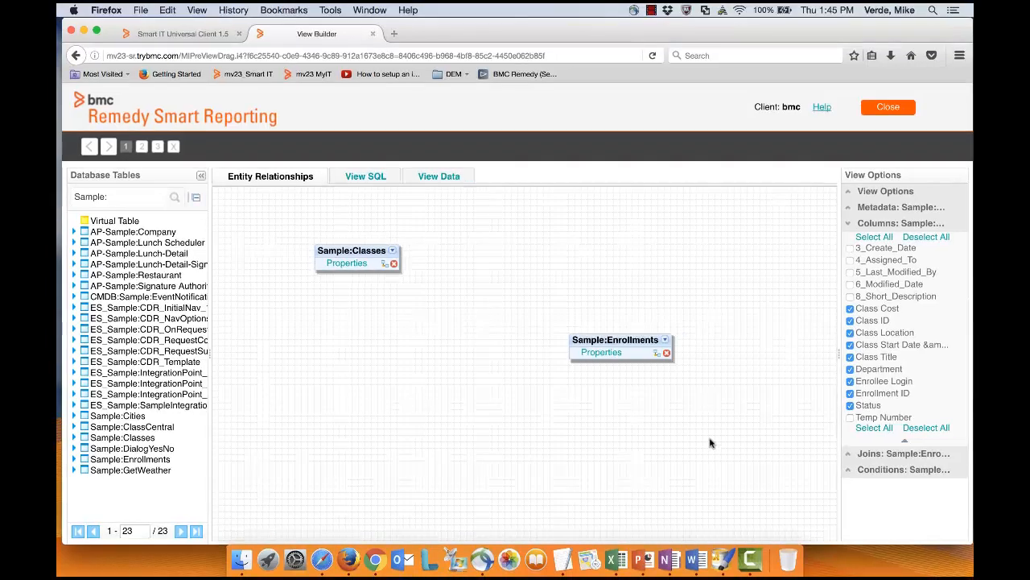
Step: Create and save a one-to-many inner join from Sample:Classes to Sample:Enrollments where Class ID is equal to Class ID
left_click(385, 265)
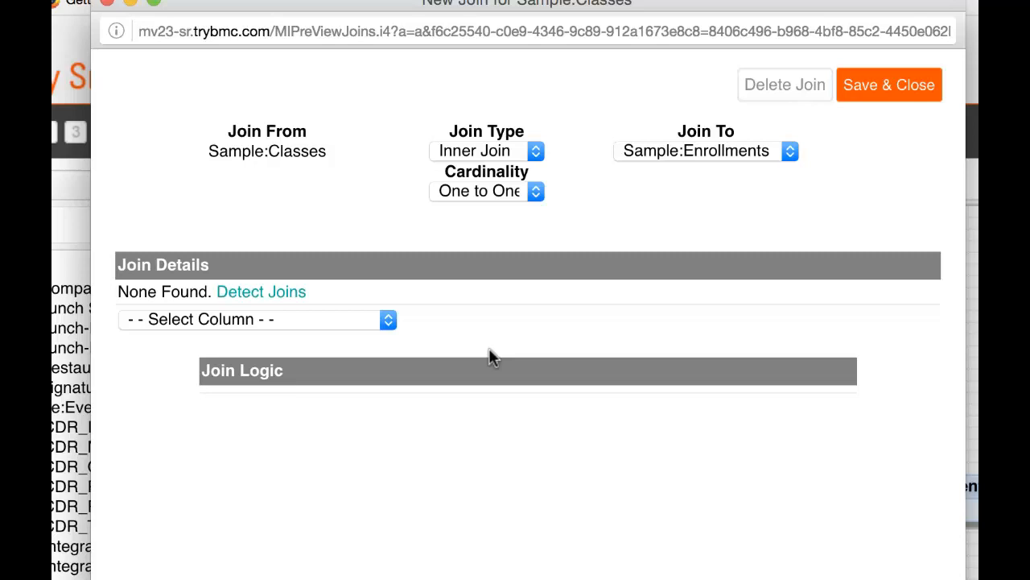
left_click(546, 197)
left_click(529, 235)
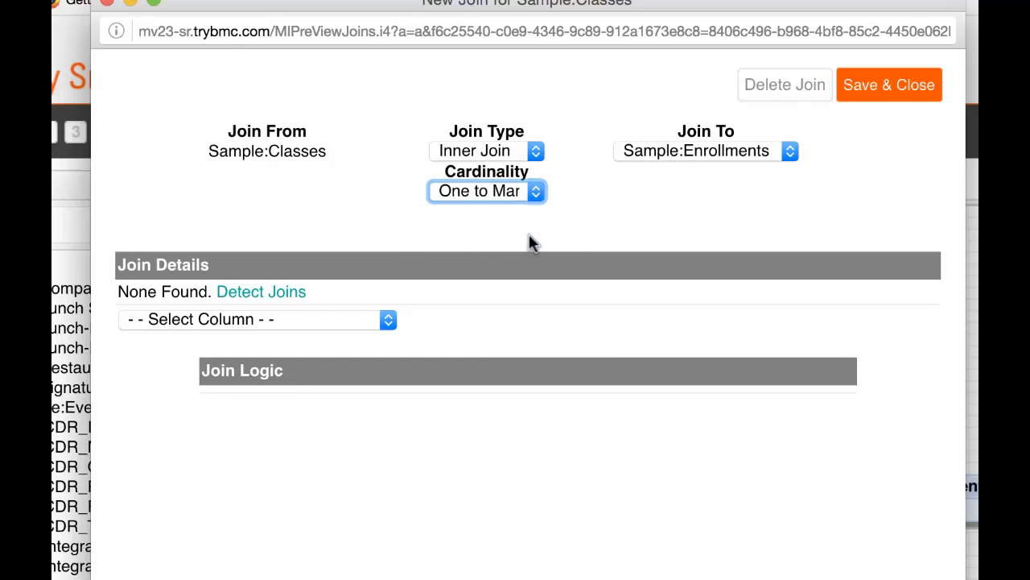
left_click(391, 317)
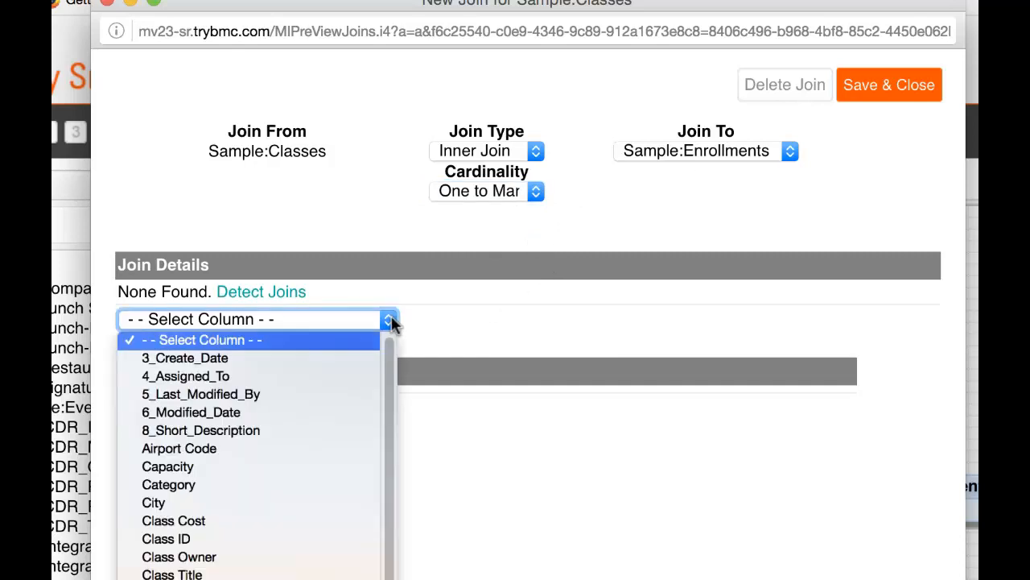
left_click(329, 539)
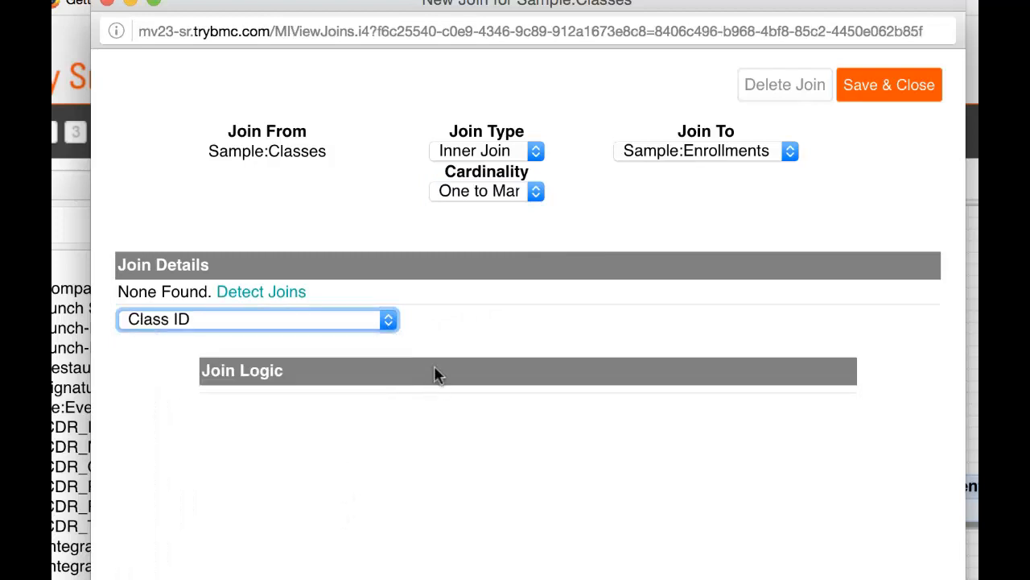
left_click(721, 334)
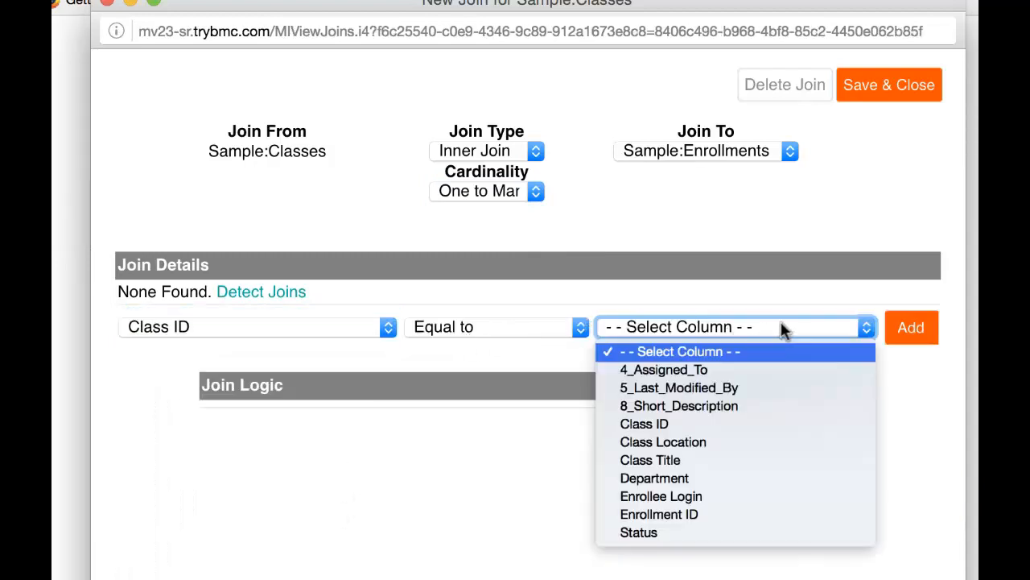
left_click(732, 427)
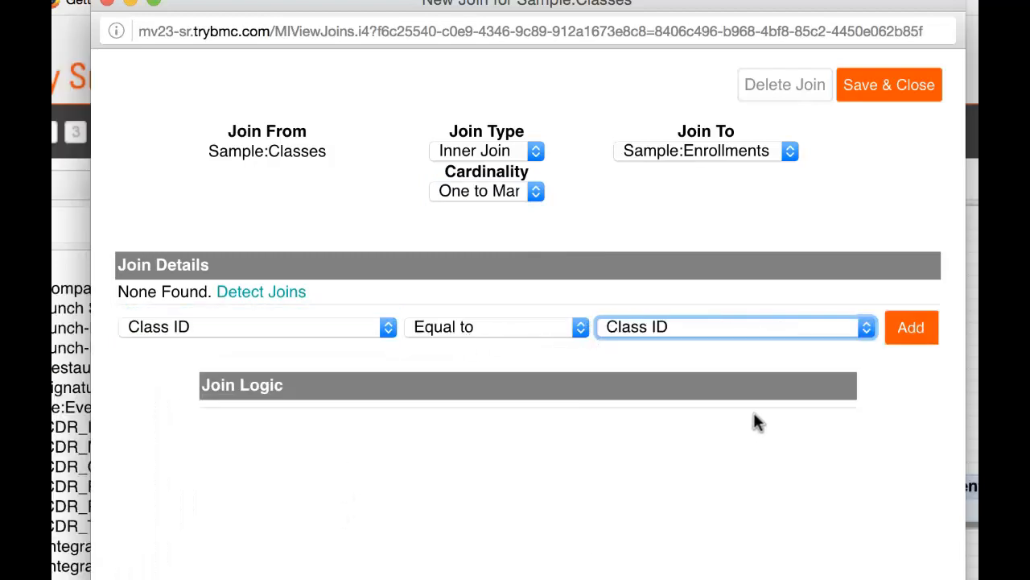
left_click(914, 330)
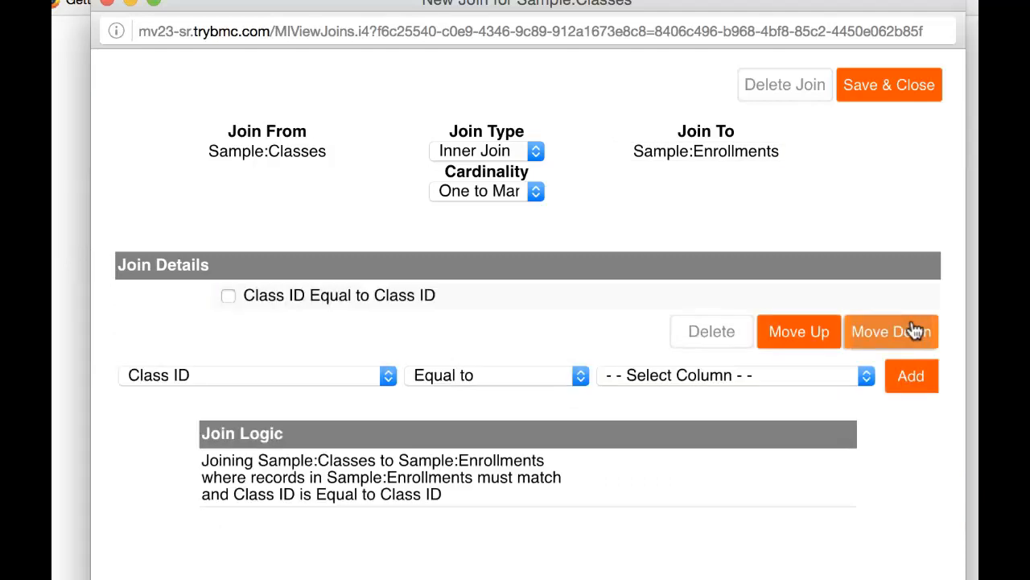
left_click(886, 90)
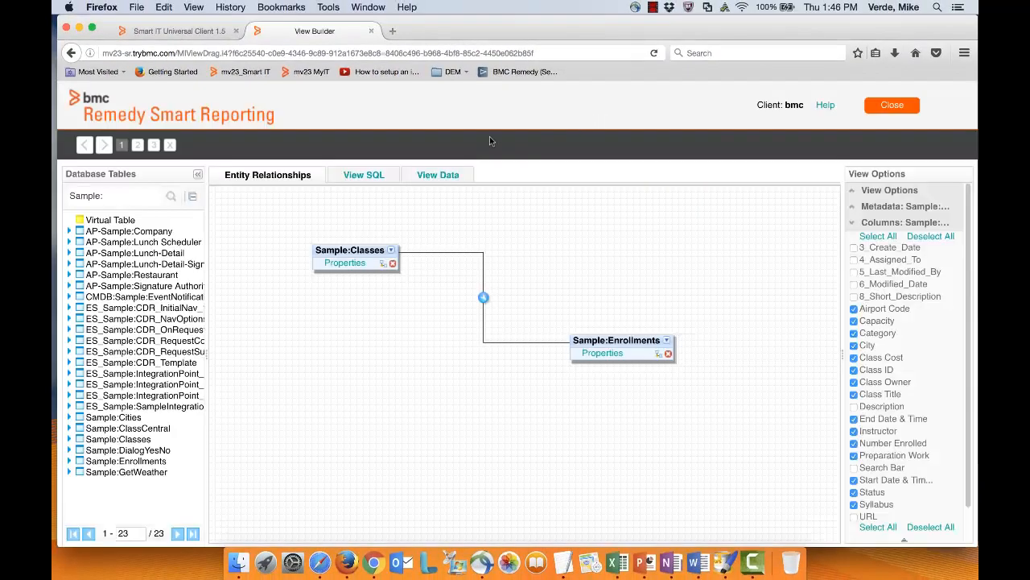
Step: Review the SQL and the preview data of the joined view
left_click(364, 178)
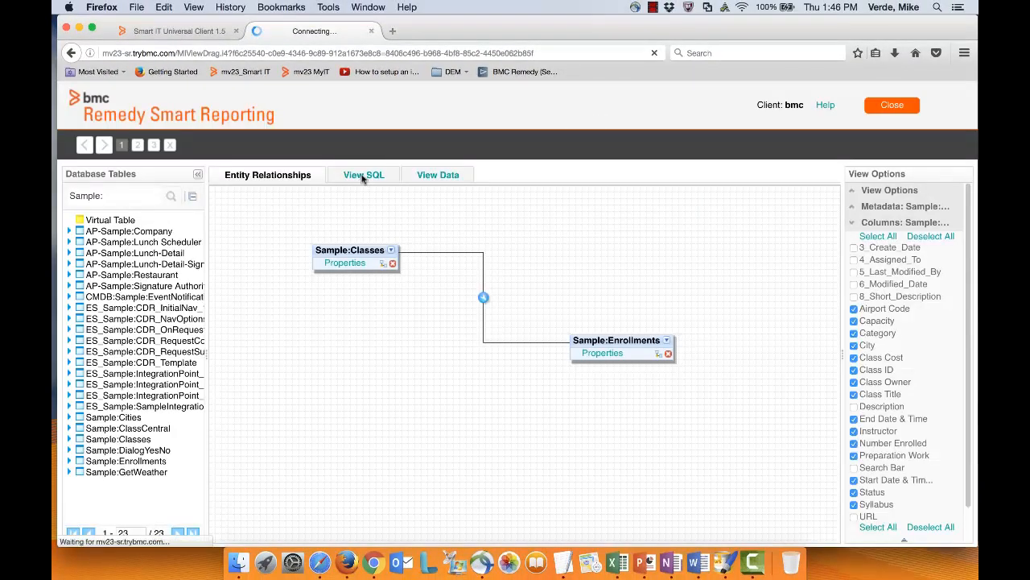
left_click(427, 178)
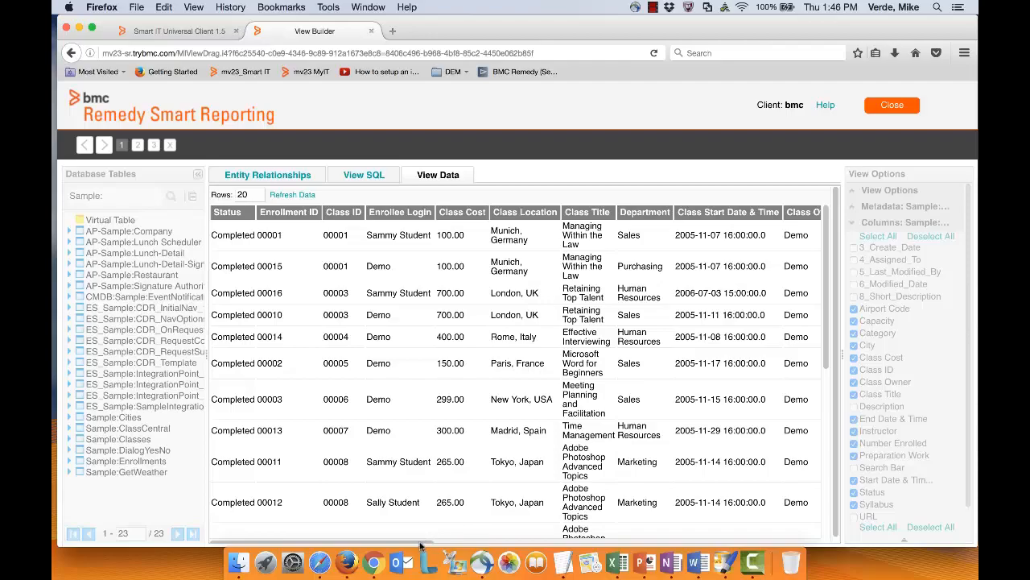
left_click_drag(420, 547, 392, 529)
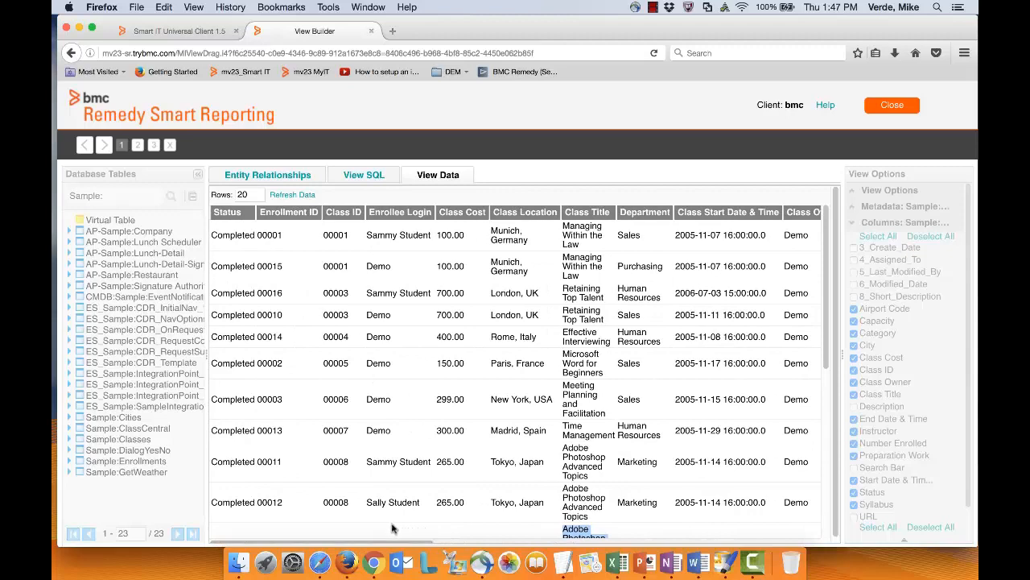
Step: Proceed to the view's field setup and create a new field category named Class
left_click(137, 145)
scroll(252, 483, "down", 20)
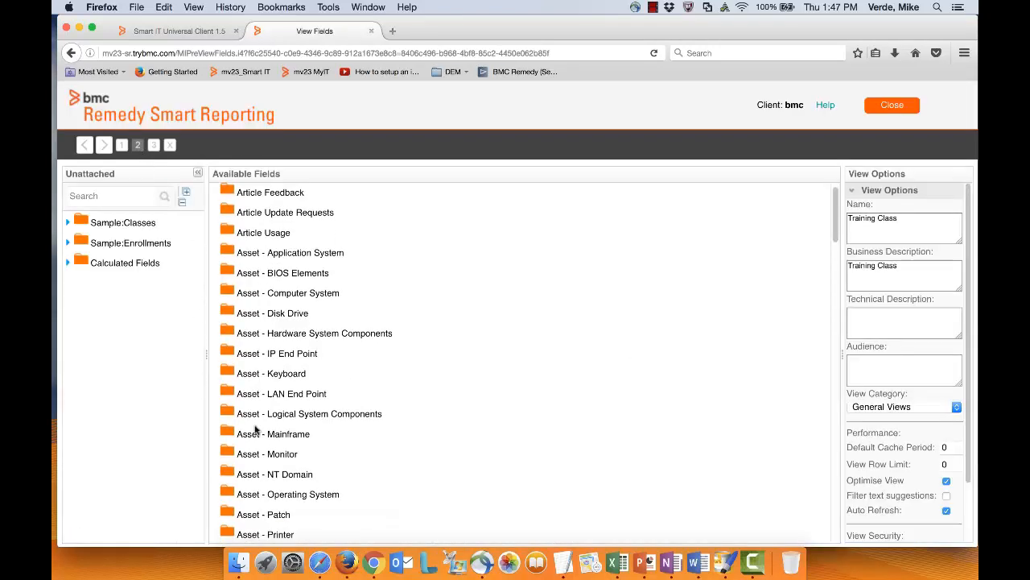
left_click(269, 537)
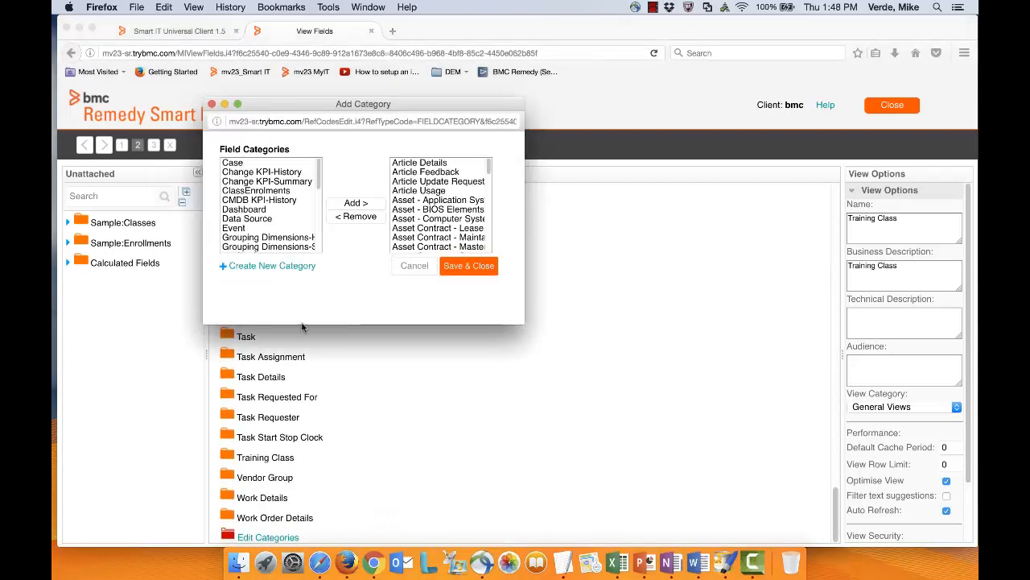
left_click(287, 266)
type("C")
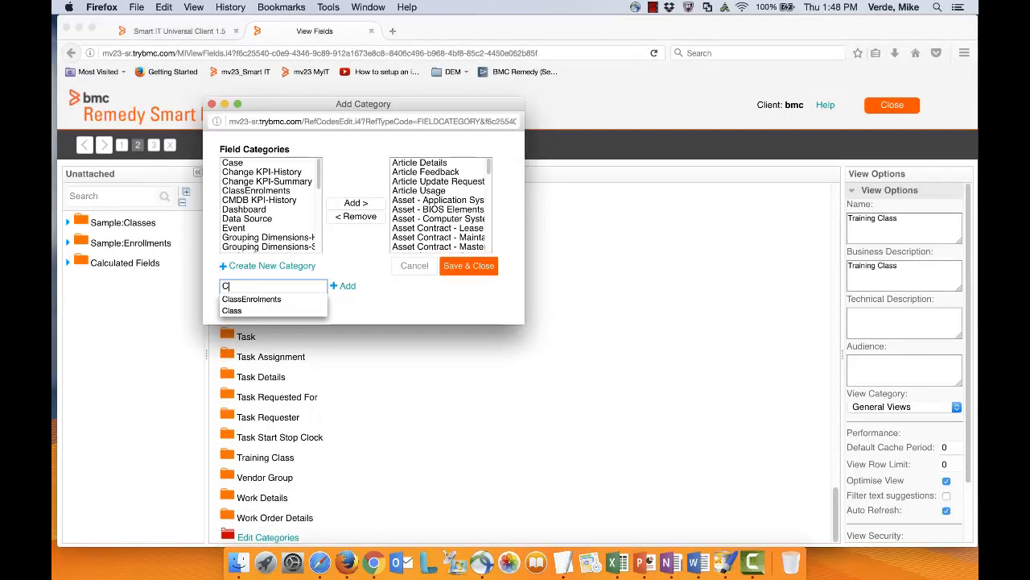
type("lass")
left_click(347, 286)
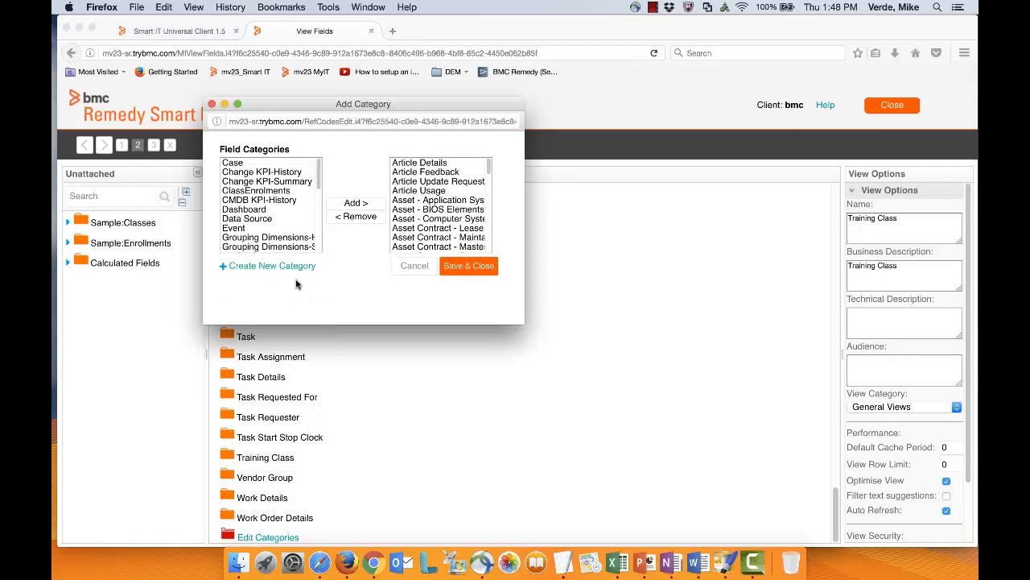
Step: Create another field category named Enrollment and save the category list
left_click(252, 267)
left_click_drag(252, 287, 181, 286)
type("E")
key("Down")
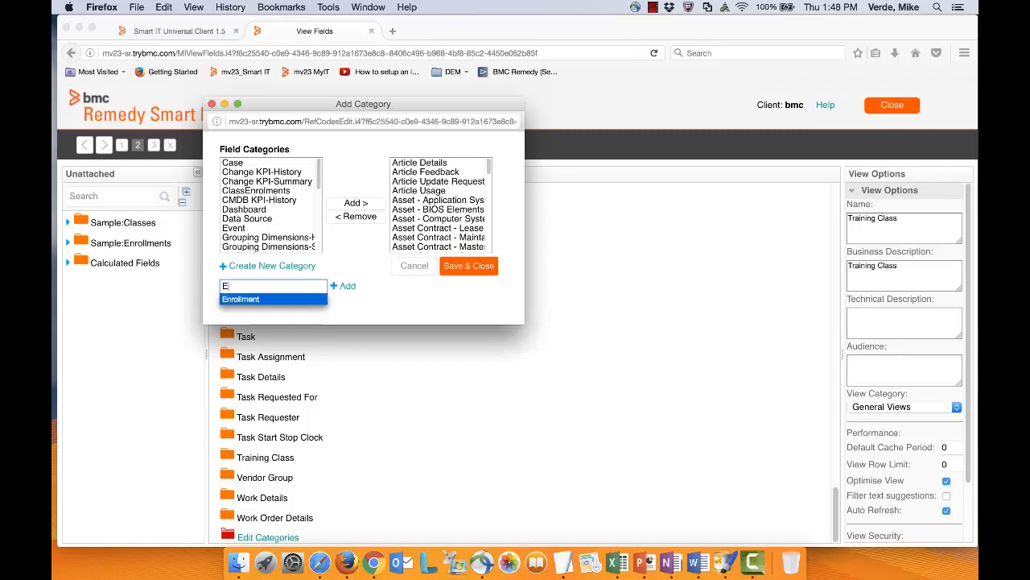
key("Return")
left_click(347, 286)
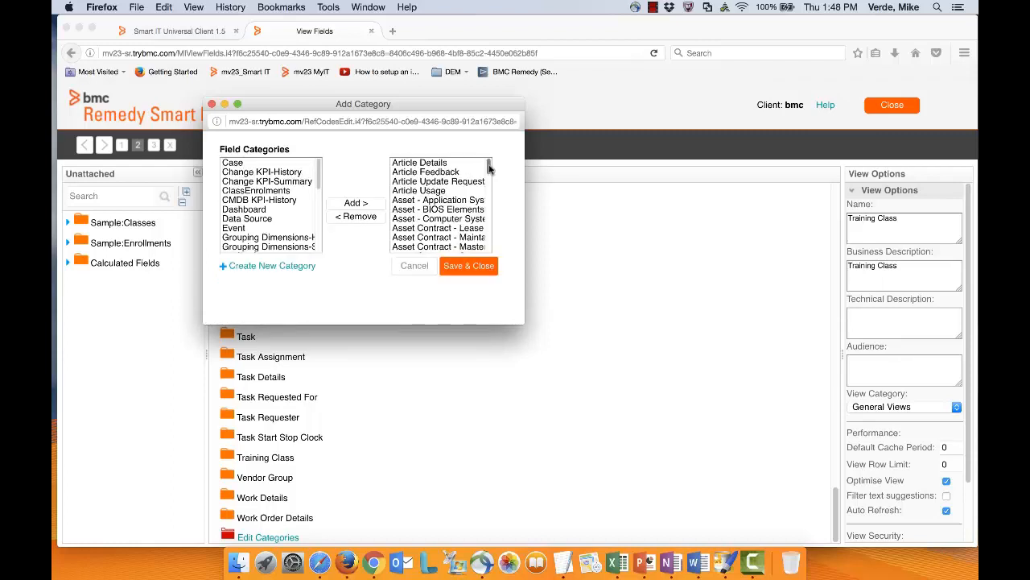
left_click_drag(488, 165, 488, 207)
left_click(471, 266)
scroll(419, 322, "down", 3)
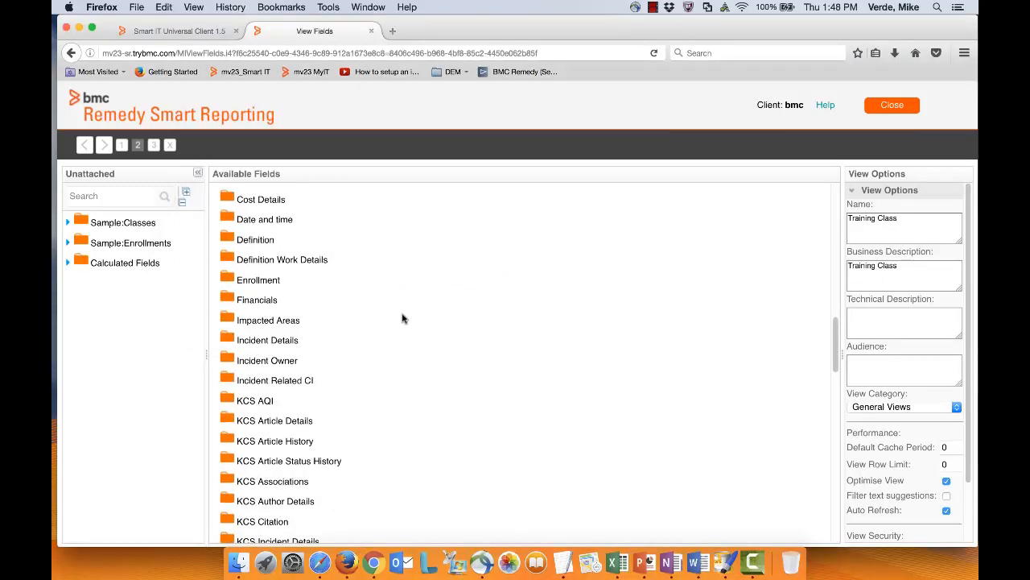
Step: Add all the Sample:Classes fields to the Class category of the view's available fields
scroll(403, 315, "up", 5)
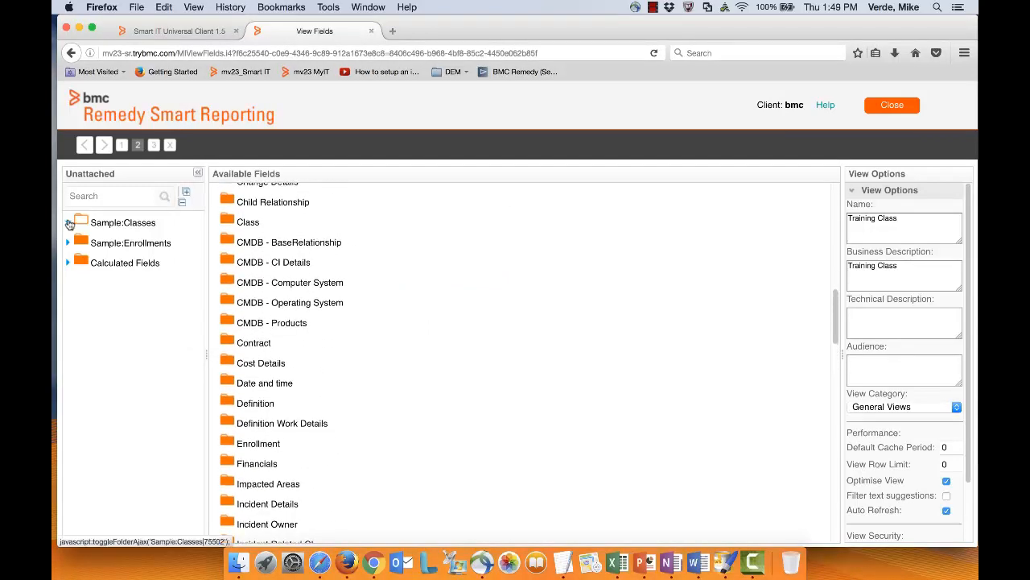
left_click(69, 223)
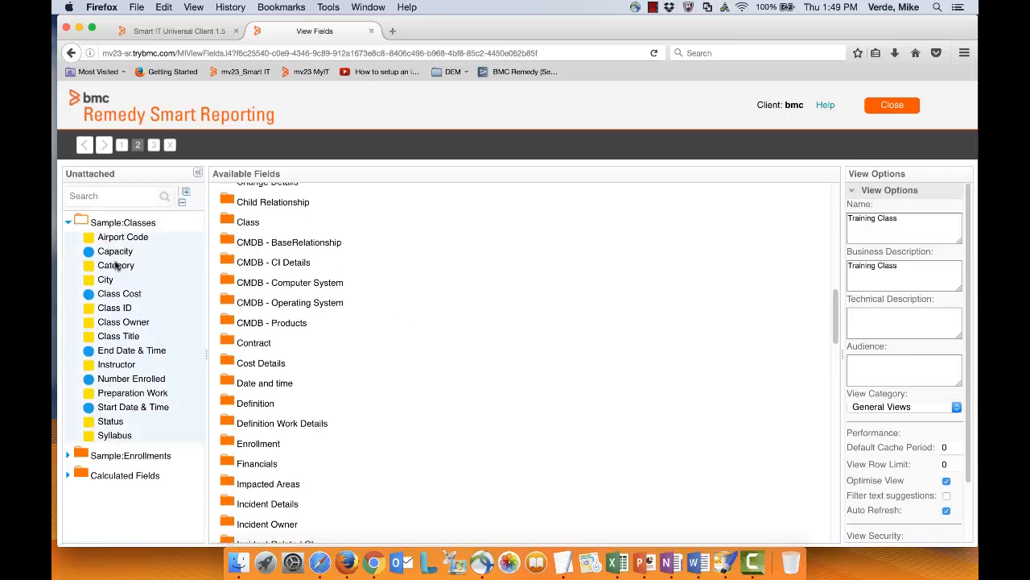
left_click_drag(117, 266, 242, 222)
Step: Add all the Sample:Enrollments fields to the Enrollment category of the view's available fields
scroll(250, 291, "down", 5)
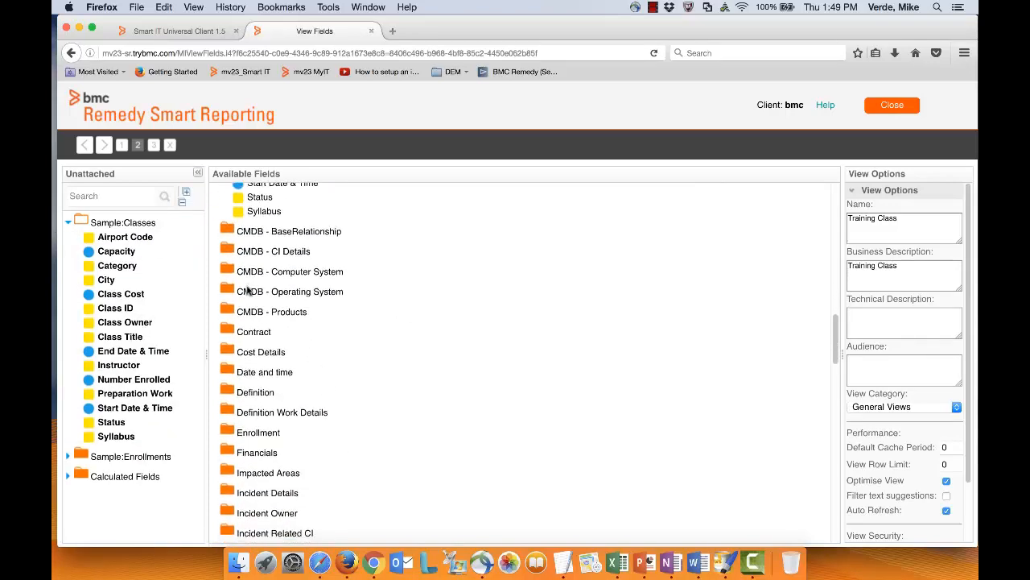
scroll(248, 291, "down", 2)
left_click(68, 222)
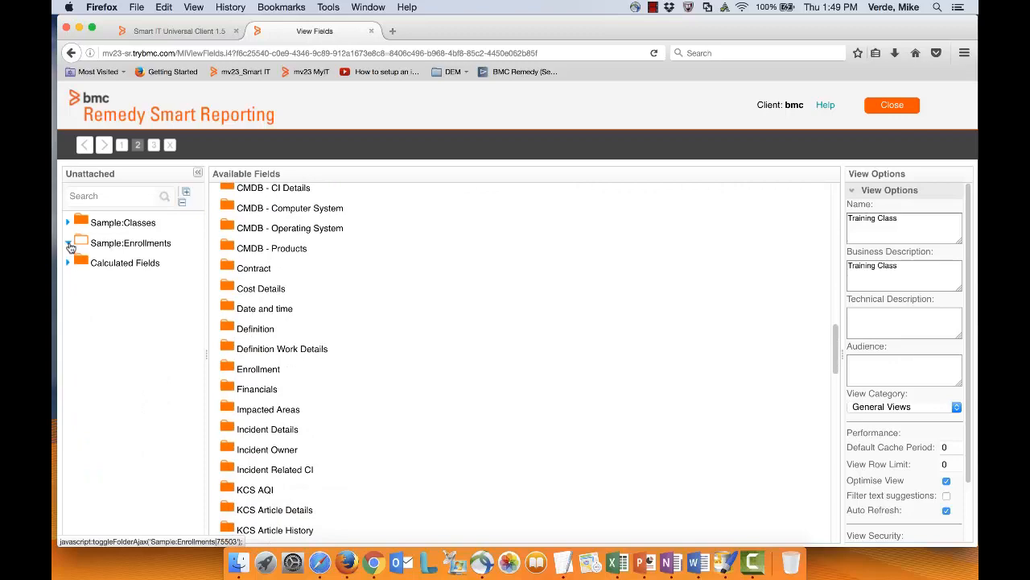
left_click(68, 242)
left_click(117, 375, "shift")
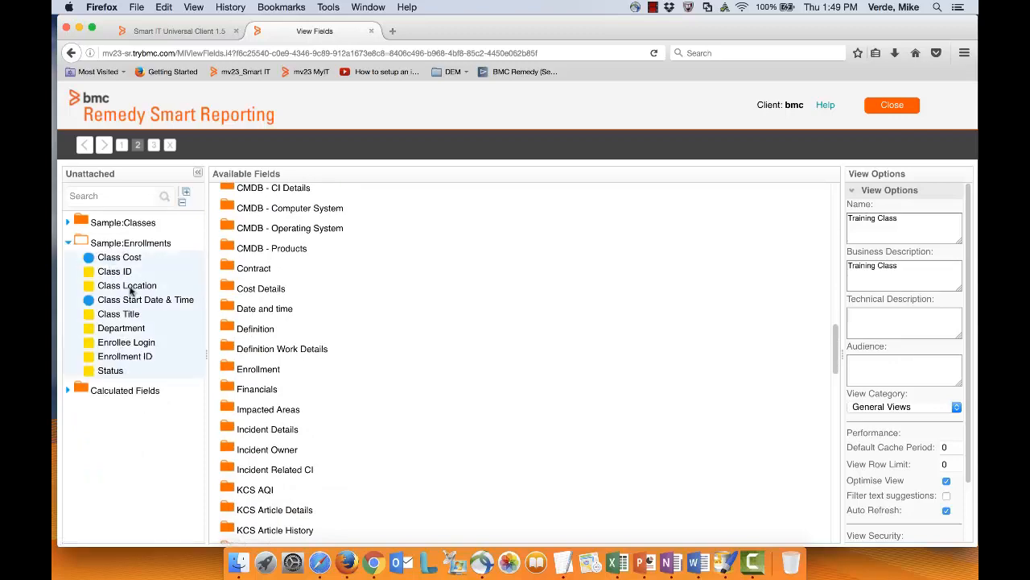
left_click_drag(131, 290, 264, 371)
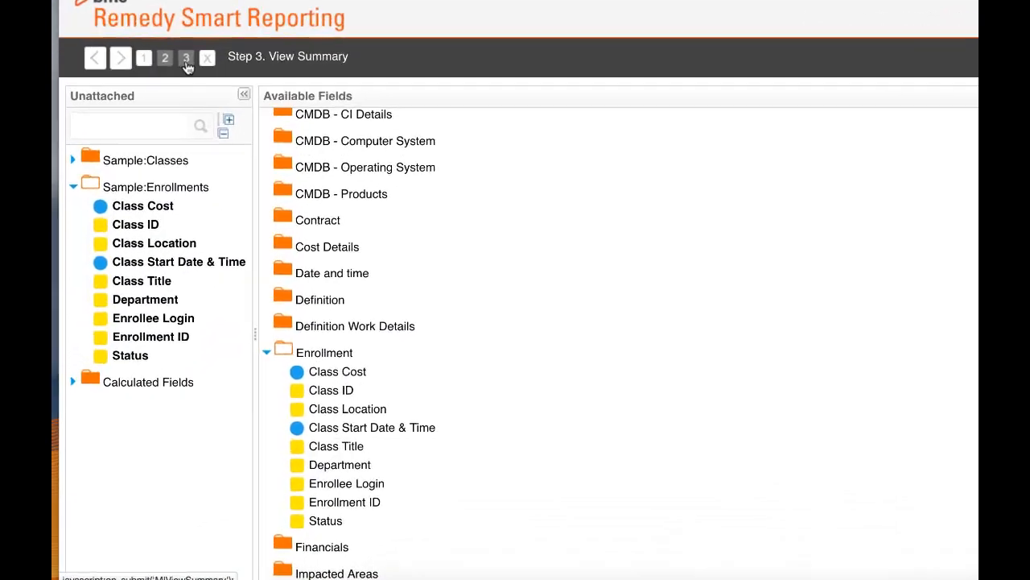
Step: Proceed to the view summary and review the view's columns, data, SQL, elements and general details
left_click(154, 145)
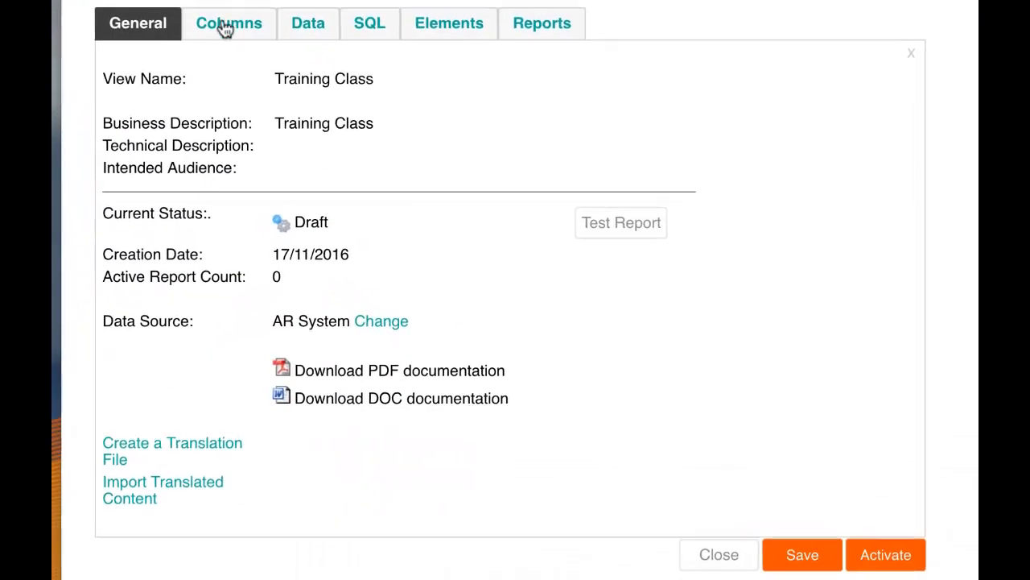
left_click(184, 121)
left_click(306, 31)
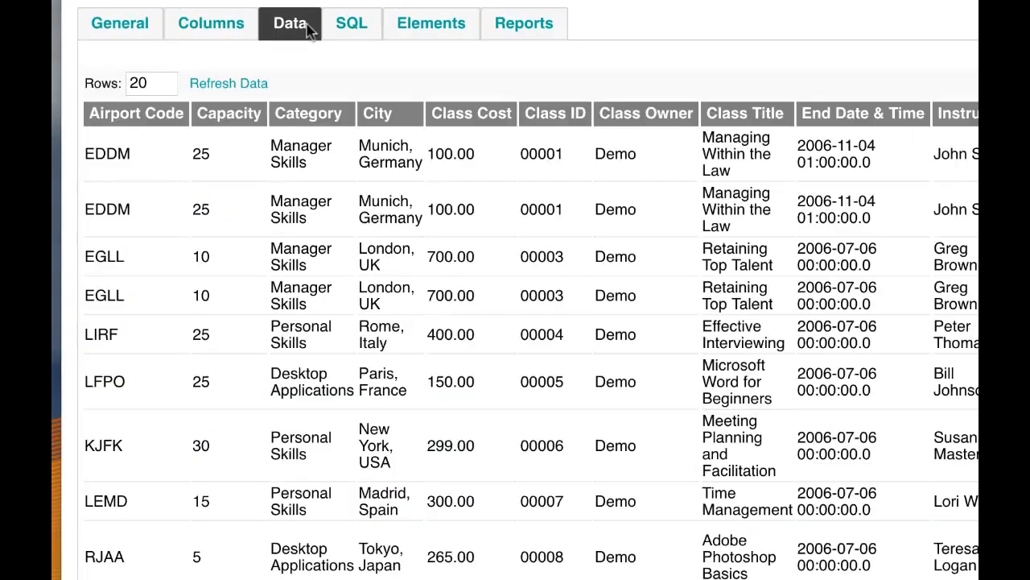
left_click(352, 29)
left_click(460, 30)
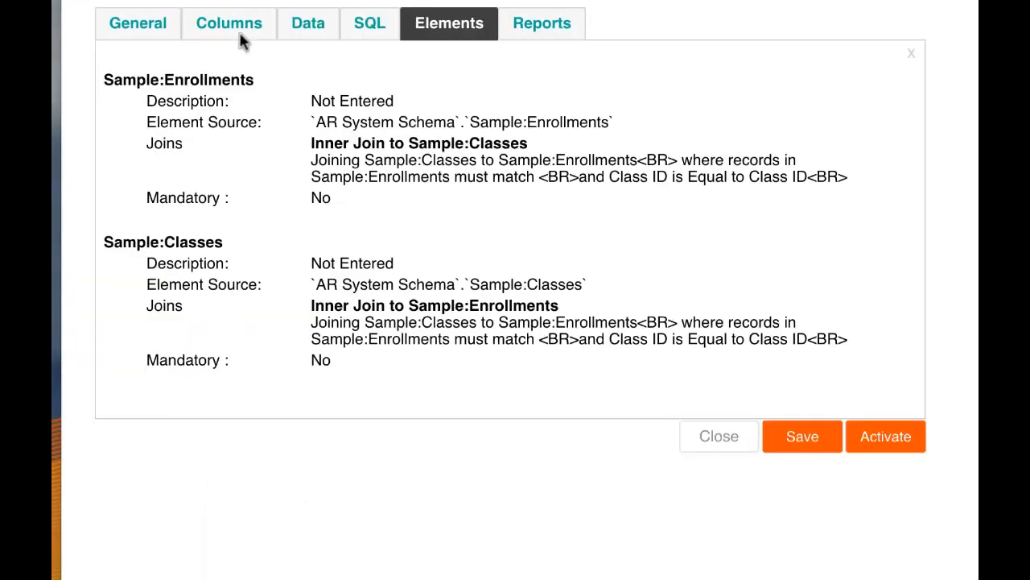
left_click(143, 26)
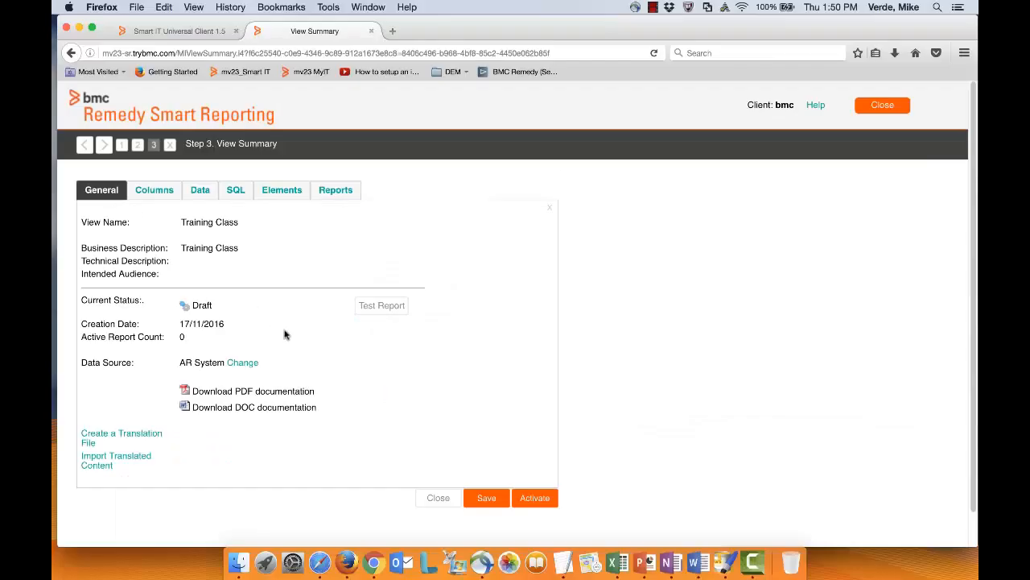
Step: Activate the Training Class view and start a new report based on it
left_click(888, 558)
left_click(488, 345)
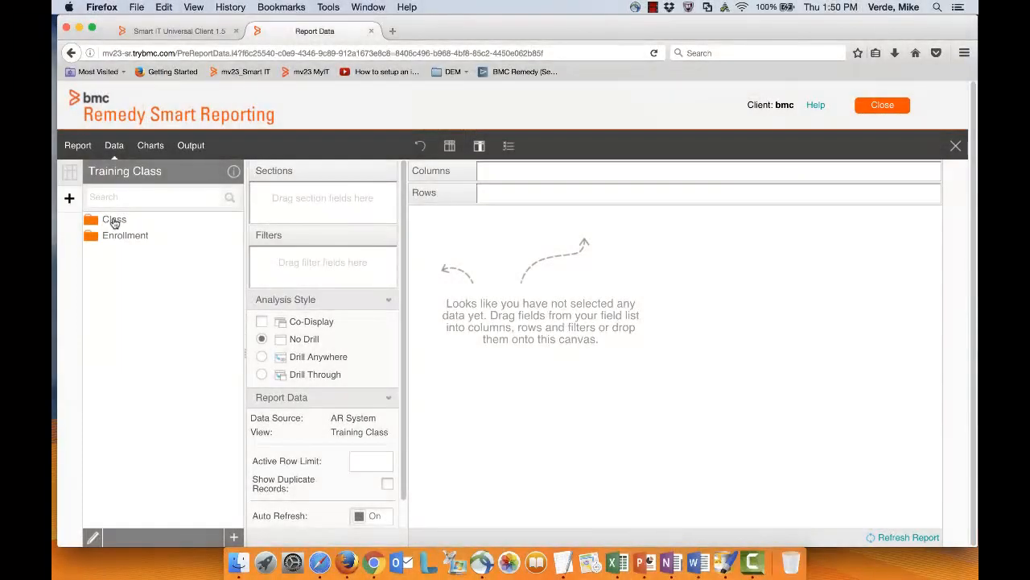
Step: Add Class ID, Class Title and Instructor from the Class category as the report's columns
left_click(115, 220)
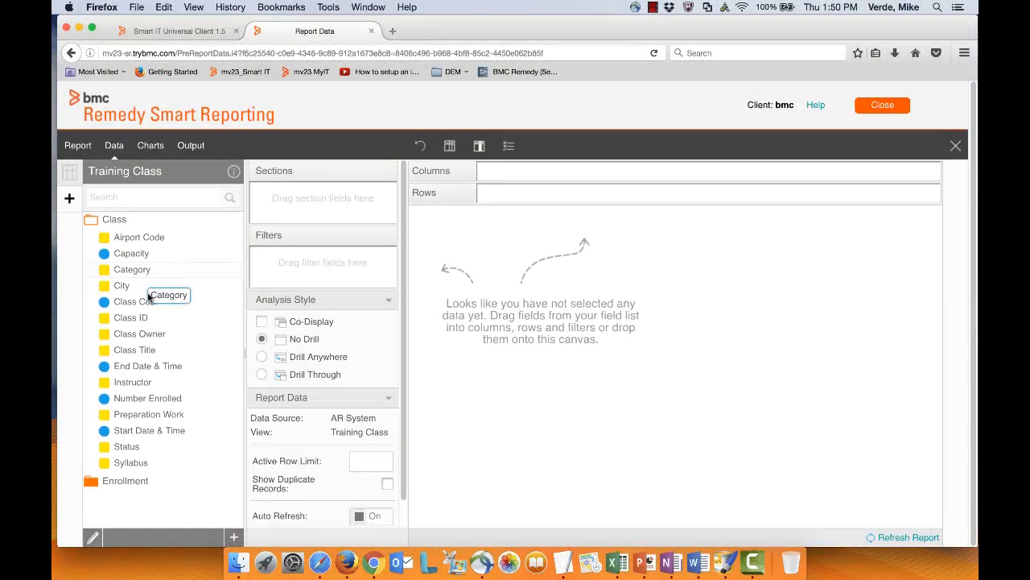
left_click_drag(143, 319, 517, 172)
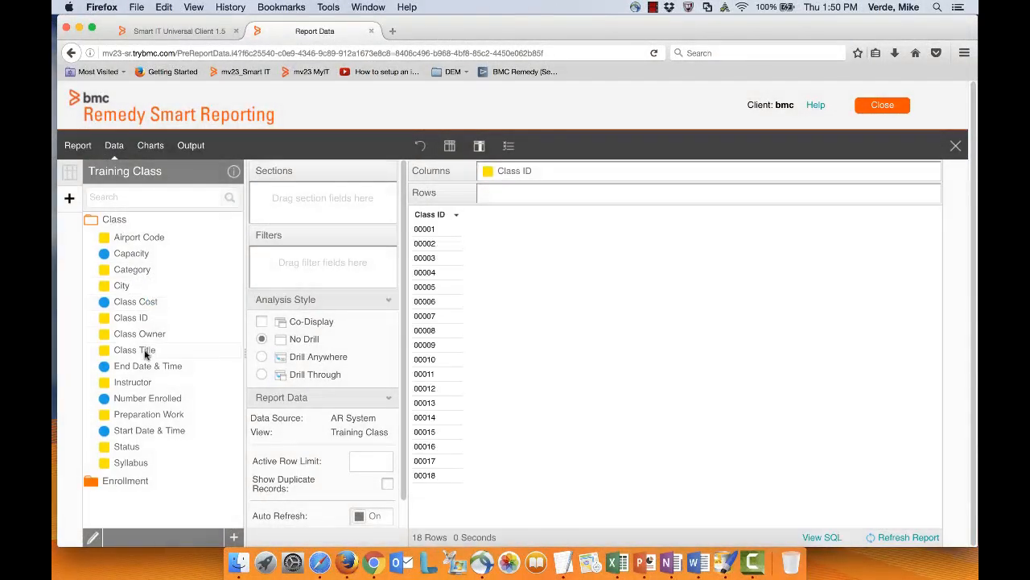
left_click_drag(147, 350, 575, 184)
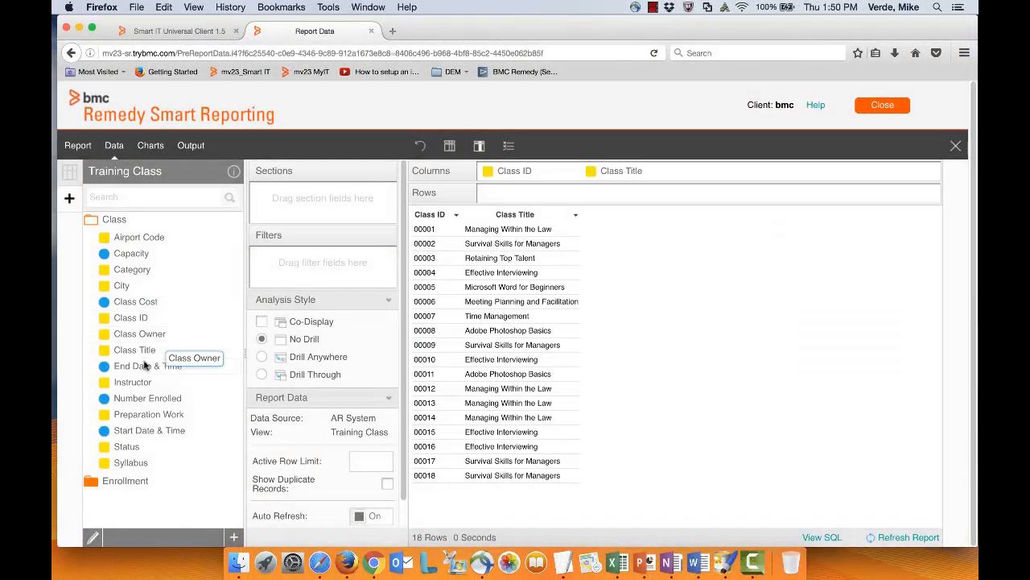
left_click_drag(133, 382, 724, 174)
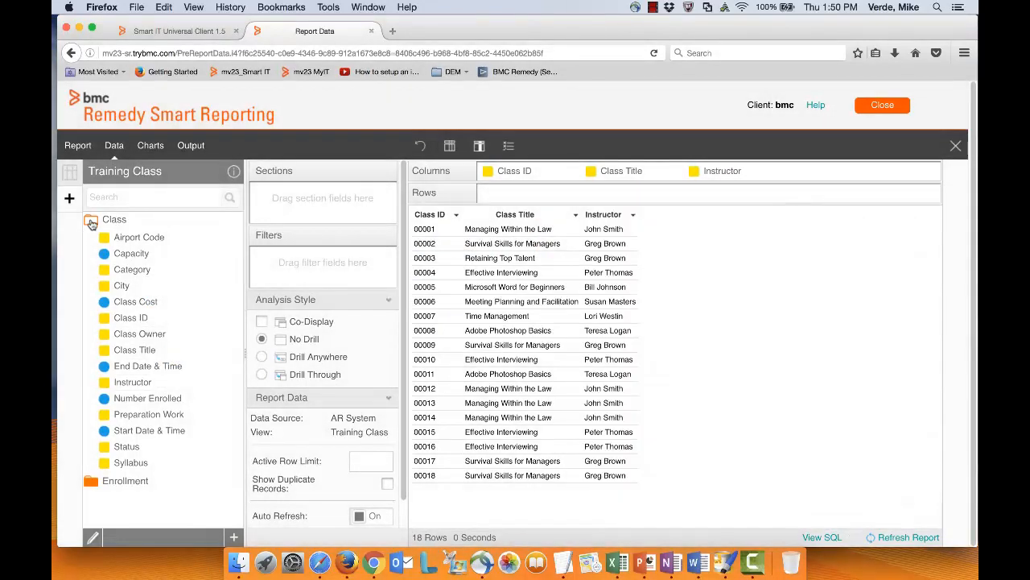
Step: From the Enrollment category, append Class Location and Class Start Date & Time as columns and insert Enrollee Login right after Class ID
left_click(91, 220)
left_click(90, 236)
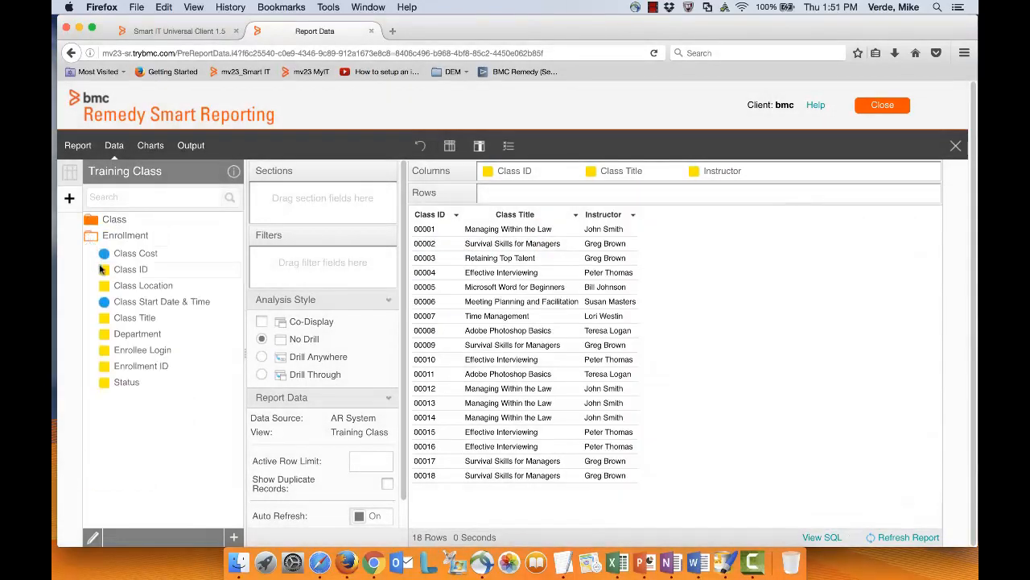
left_click_drag(127, 291, 834, 178)
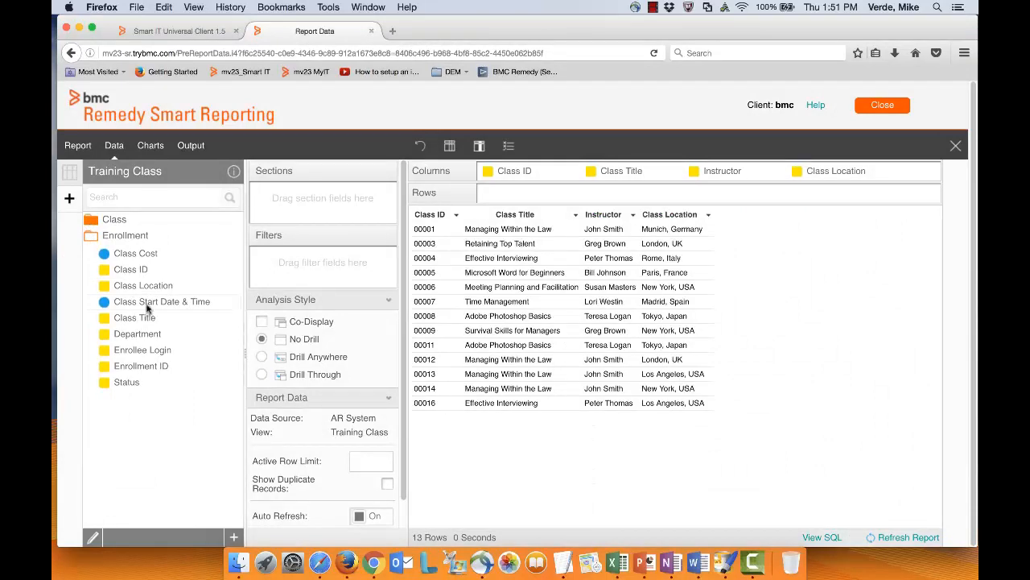
left_click_drag(151, 305, 841, 163)
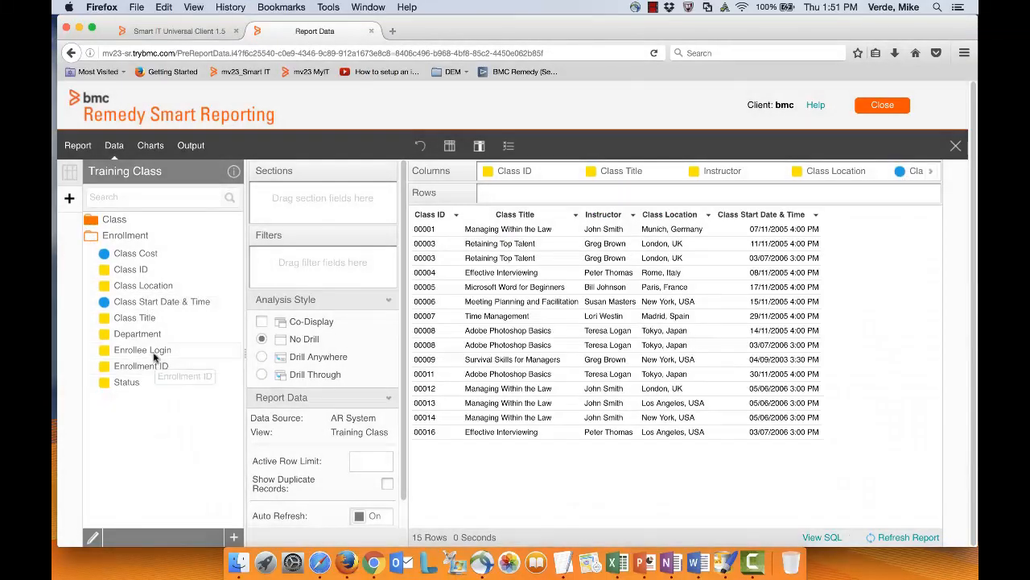
left_click_drag(161, 351, 556, 174)
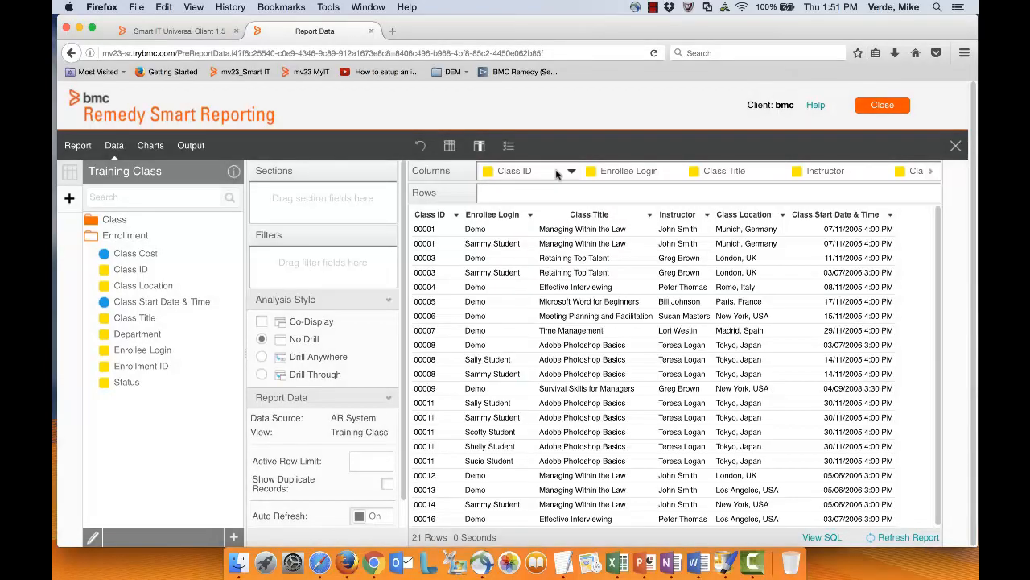
Step: Divide the report into sections by Enrollee Login and review the full report output
left_click_drag(138, 356, 314, 200)
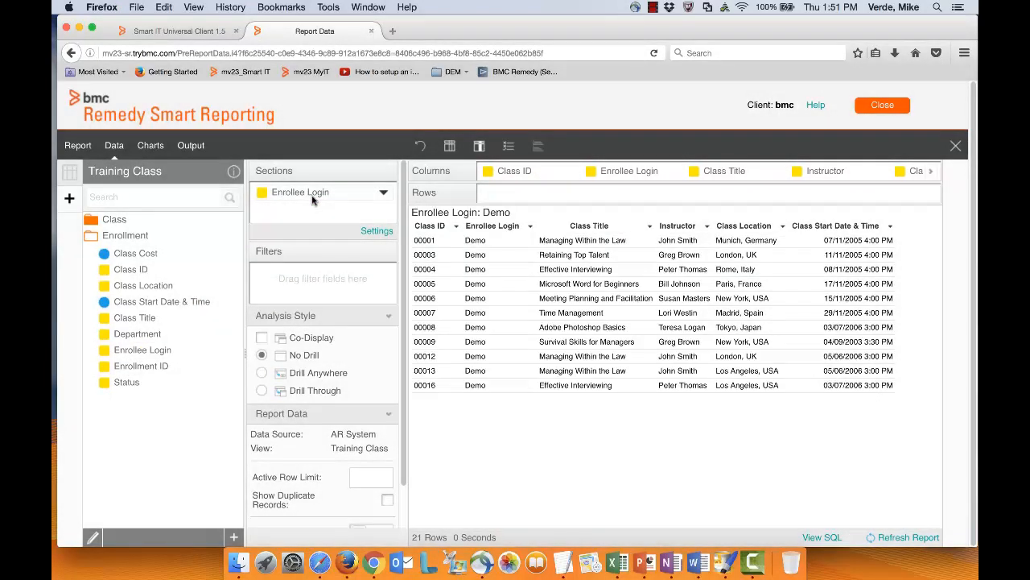
left_click(191, 148)
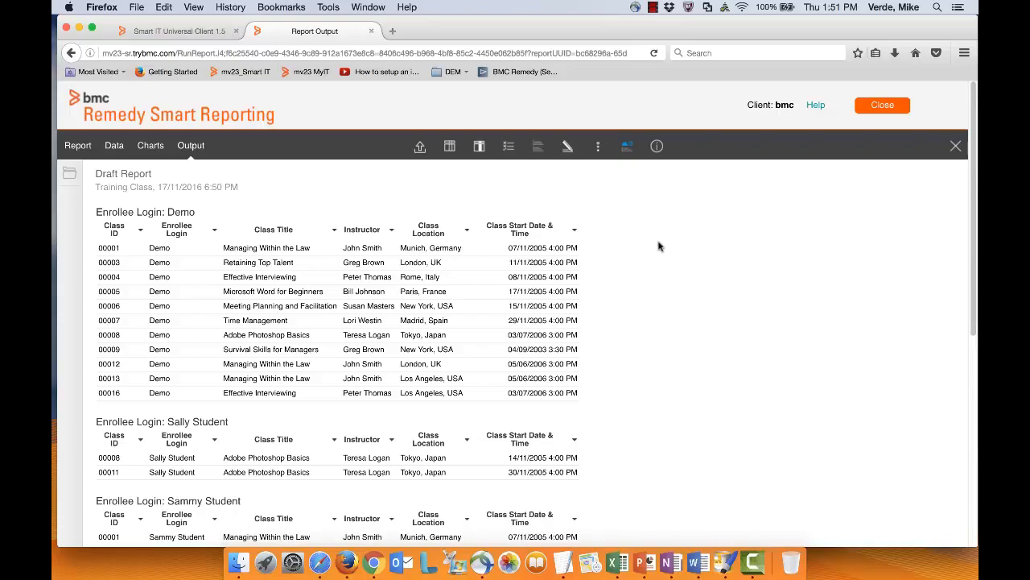
scroll(644, 265, "down", 5)
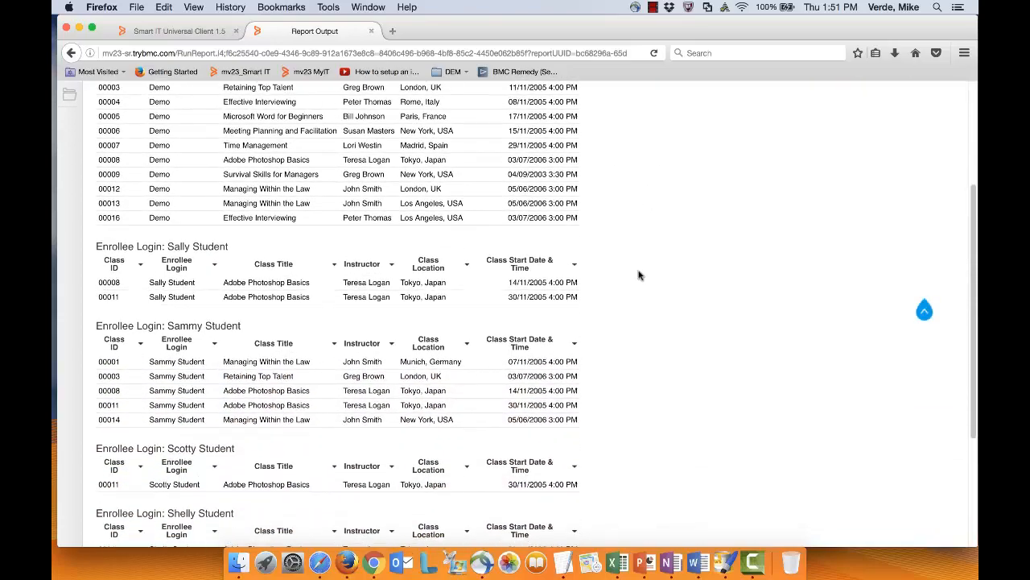
scroll(632, 277, "down", 3)
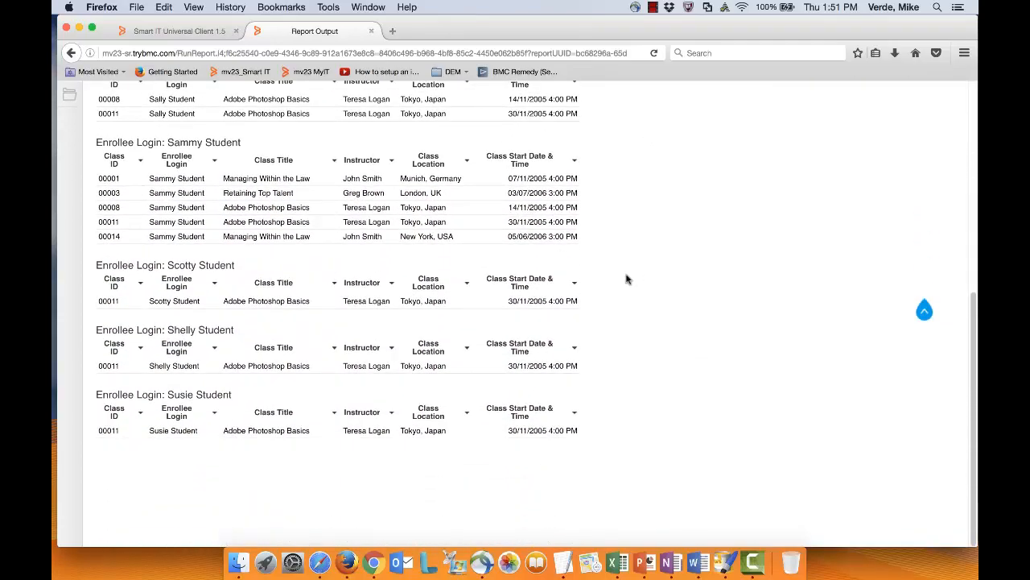
scroll(627, 279, "up", 8)
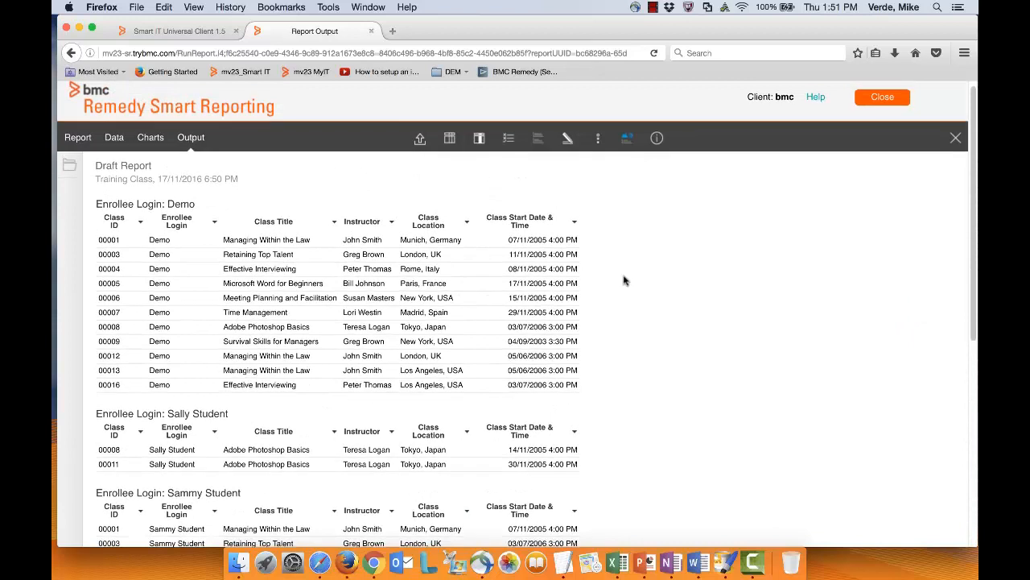